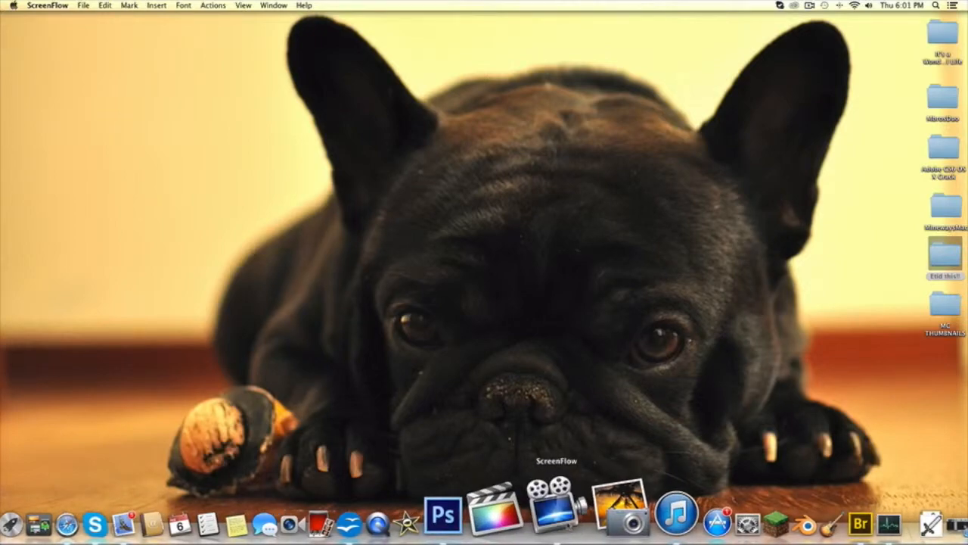
Step: Create a blank ScreenFlow document with the Screen Dimensions preset at 1920 by 1080 and minimise its window
click(90, 6)
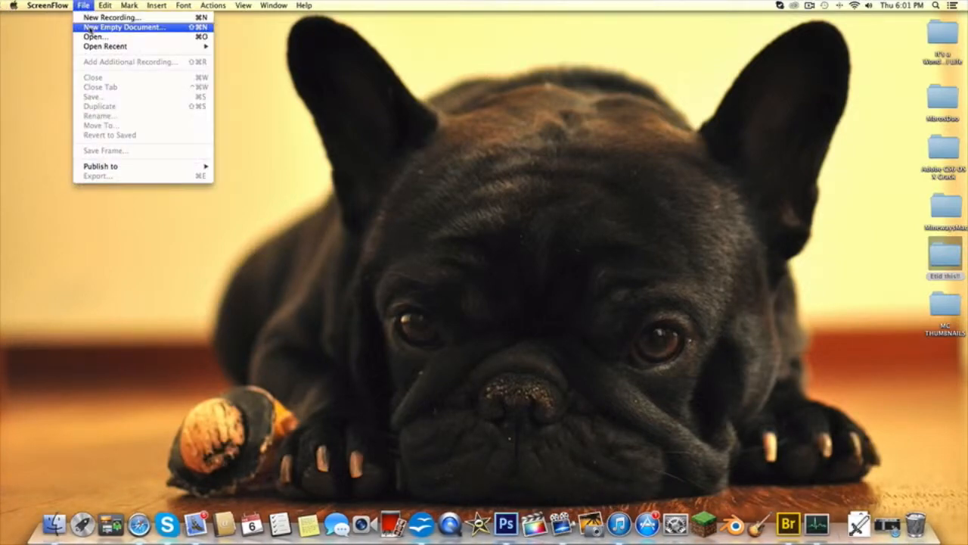
click(91, 31)
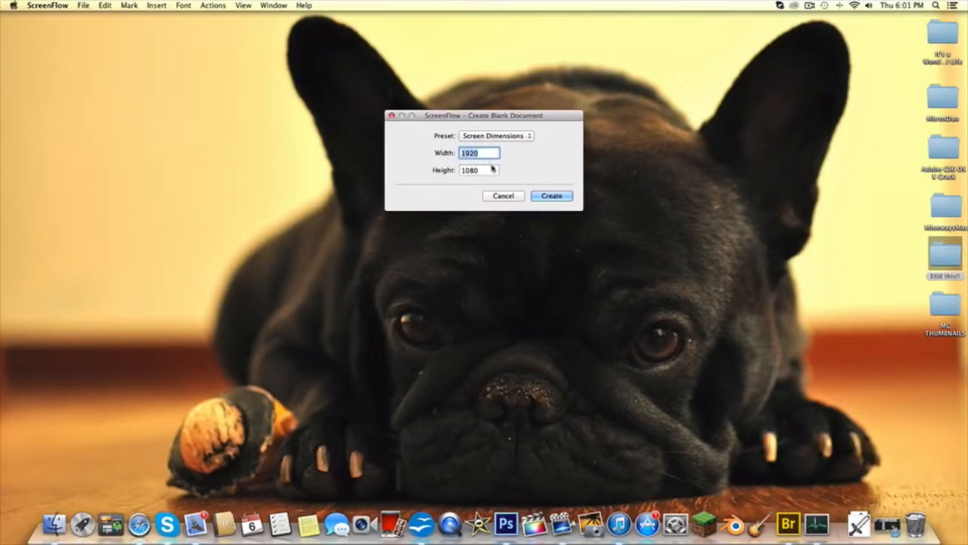
click(556, 196)
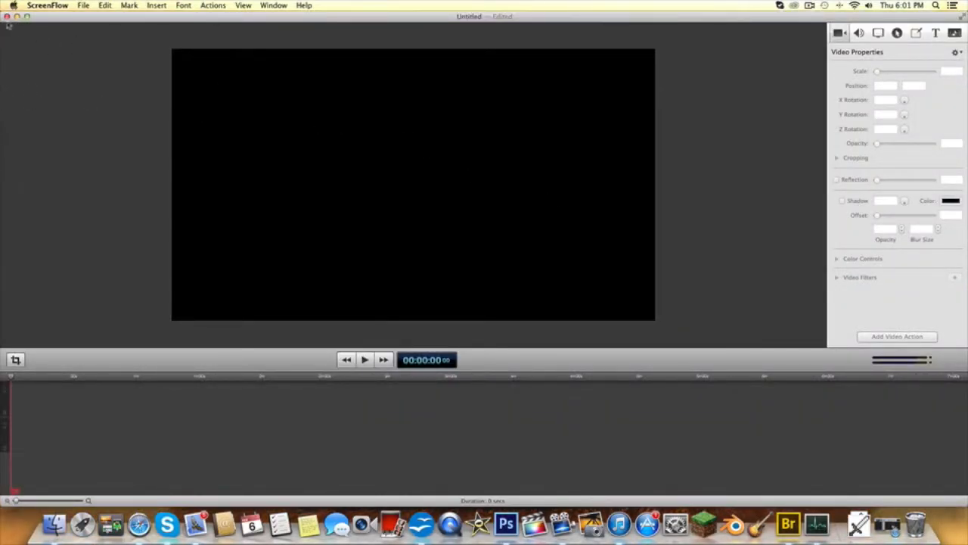
click(17, 16)
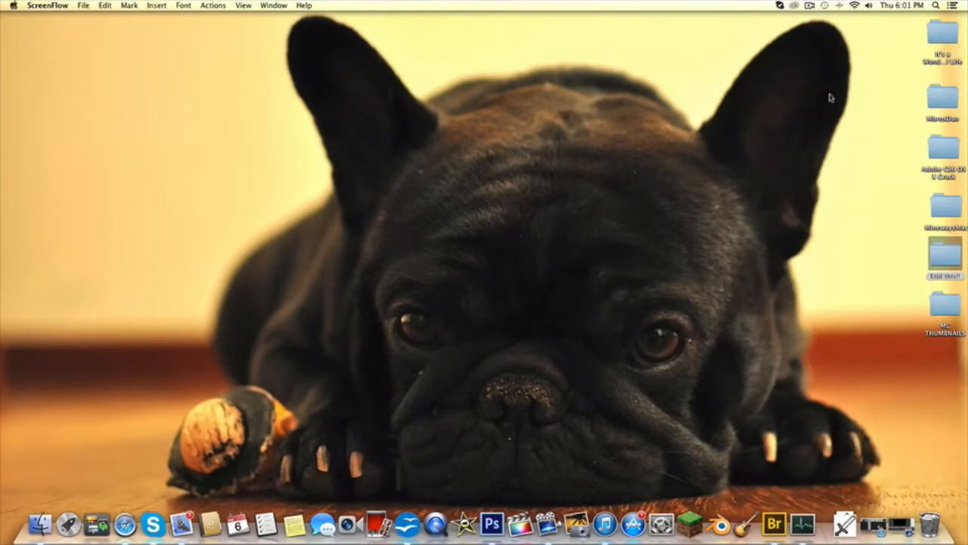
click(810, 6)
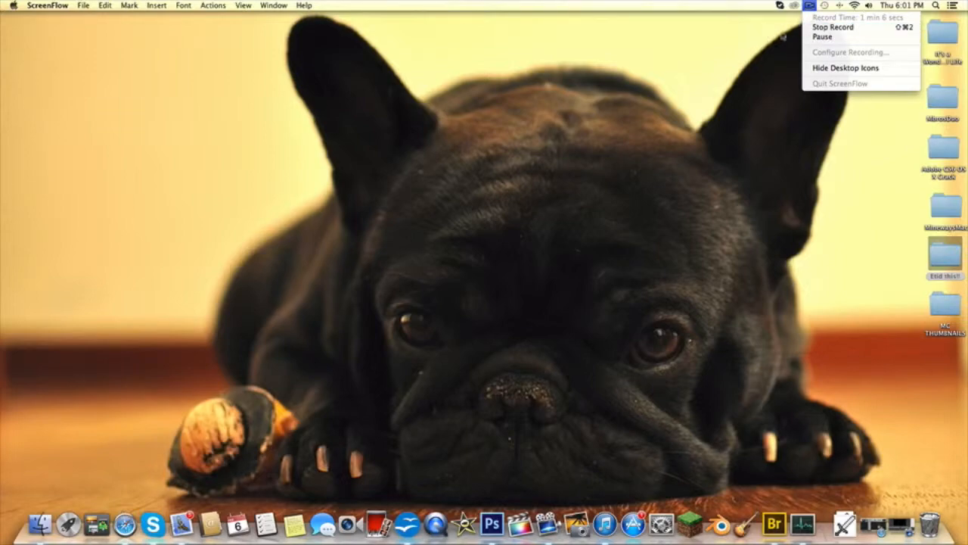
click(749, 42)
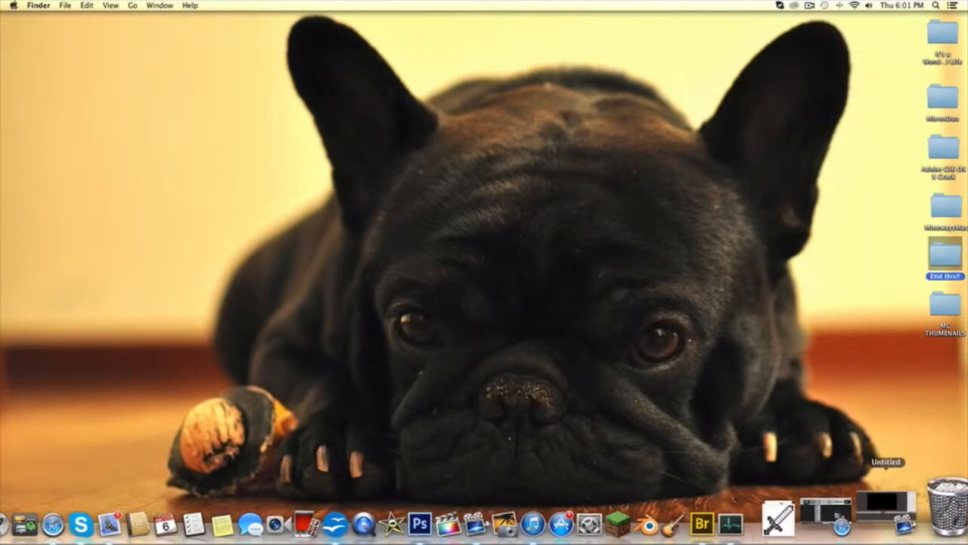
click(904, 529)
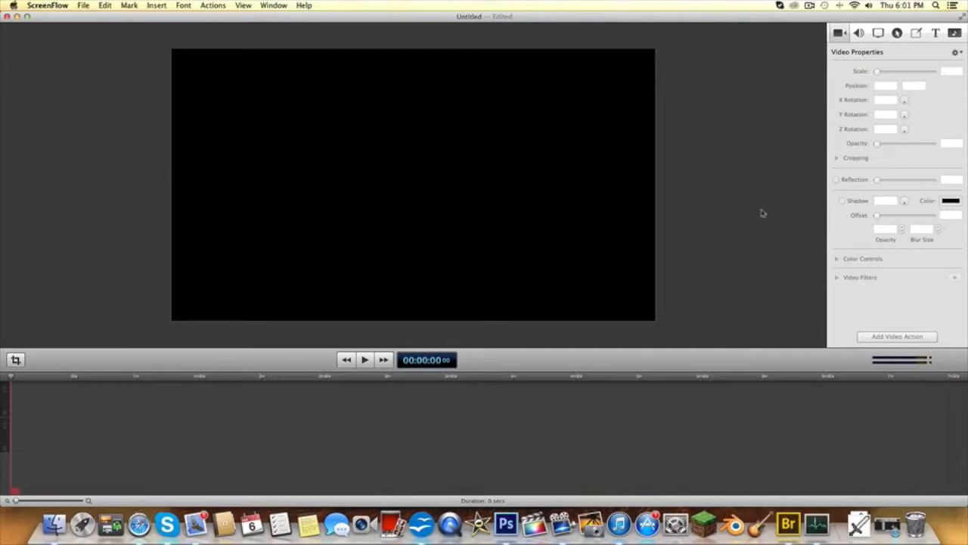
click(16, 16)
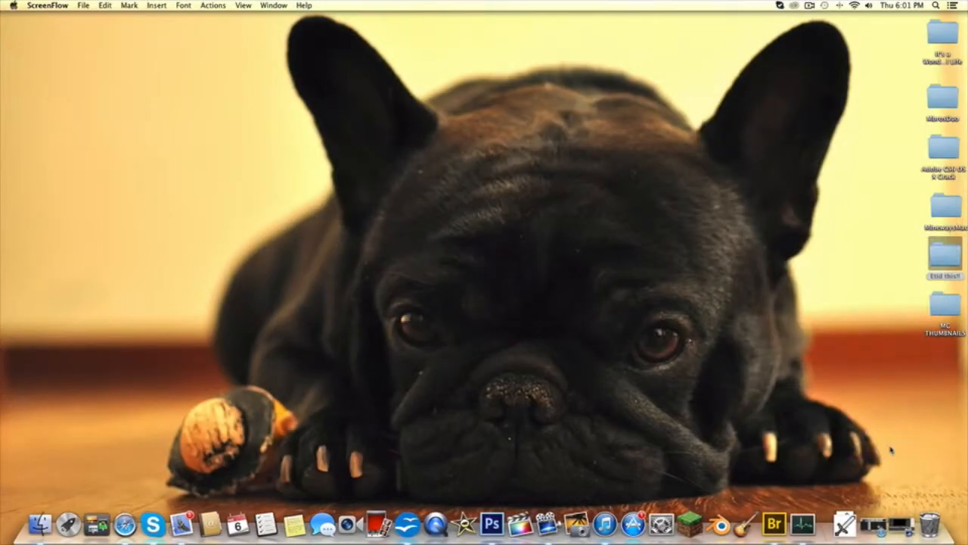
click(904, 529)
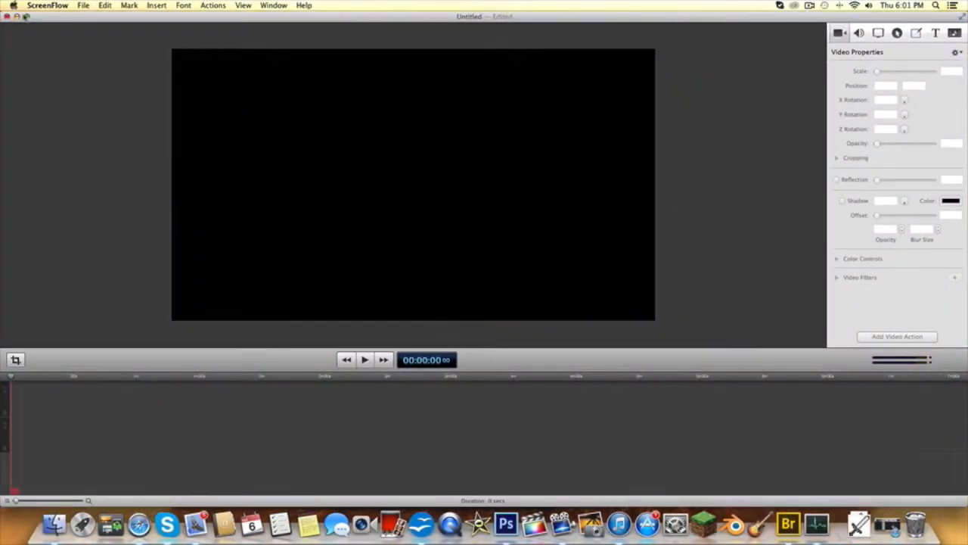
click(16, 16)
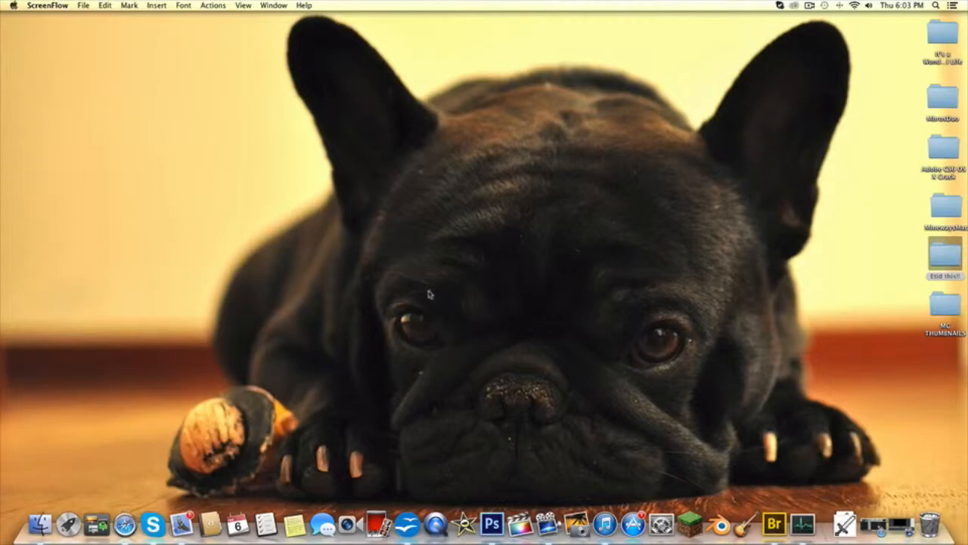
click(270, 198)
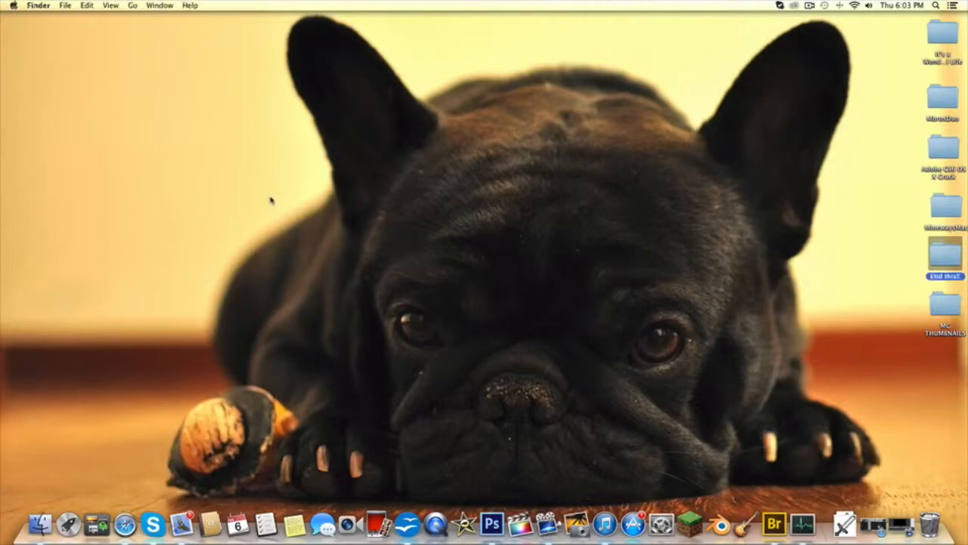
click(852, 405)
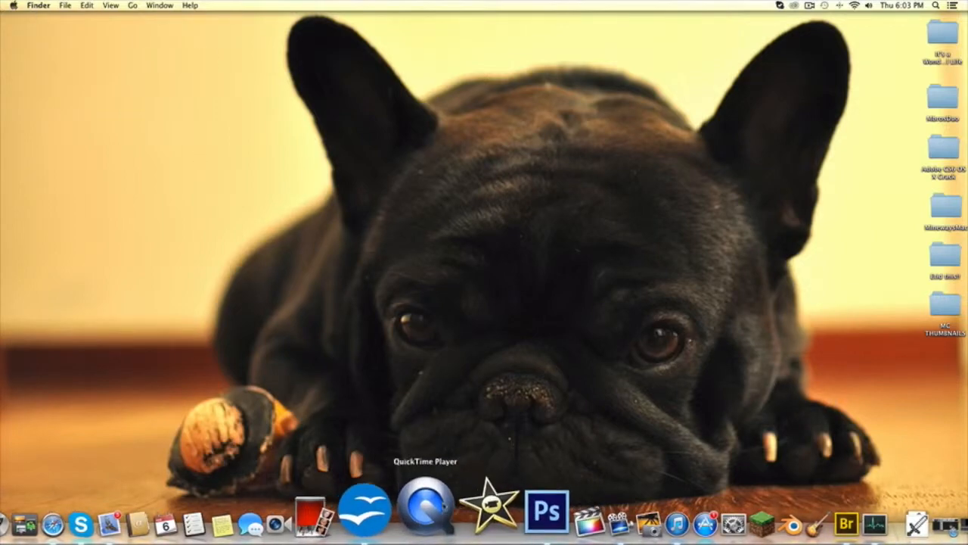
click(426, 506)
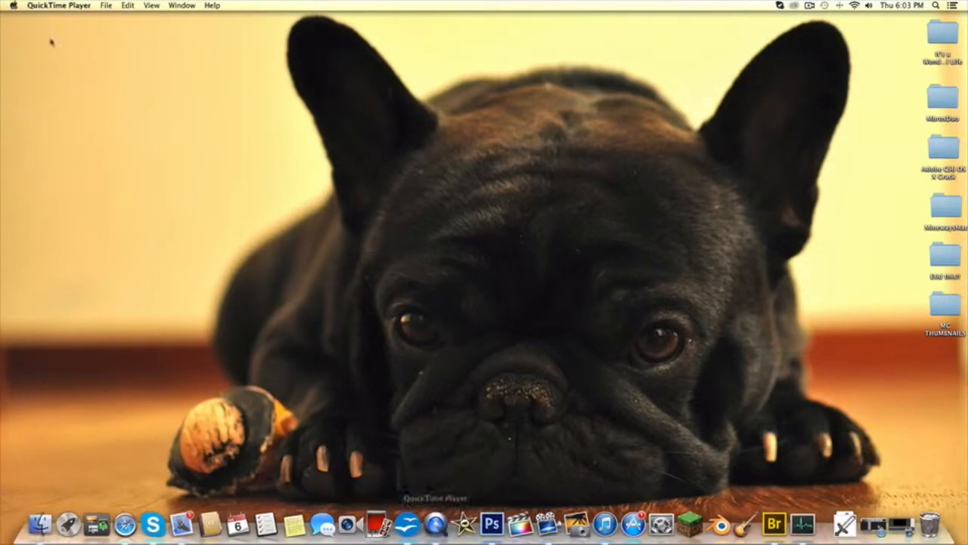
click(106, 6)
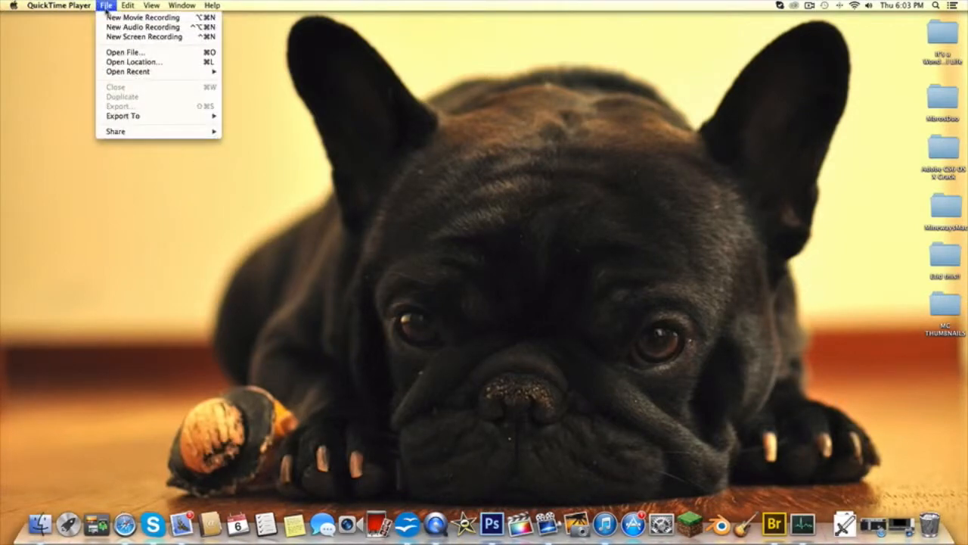
click(76, 29)
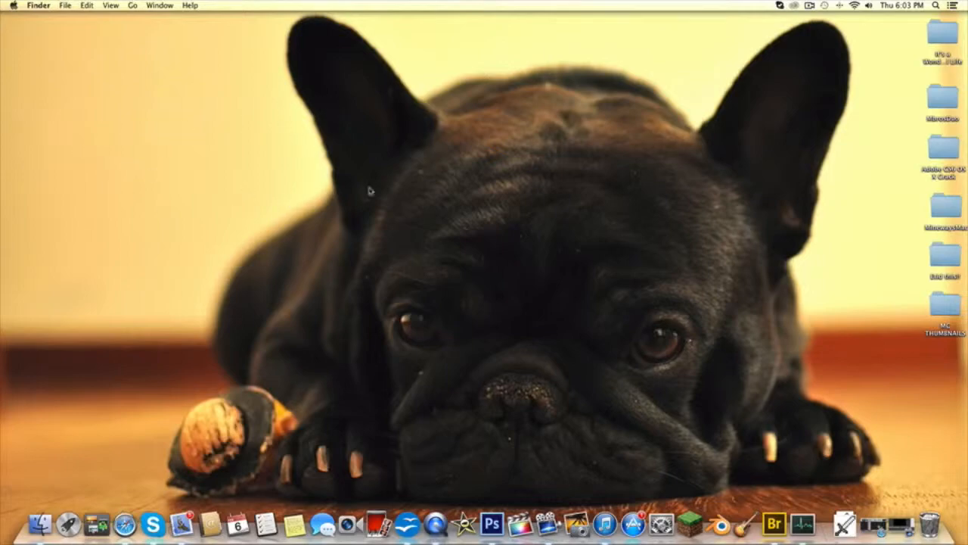
click(68, 6)
mouse_move(39, 9)
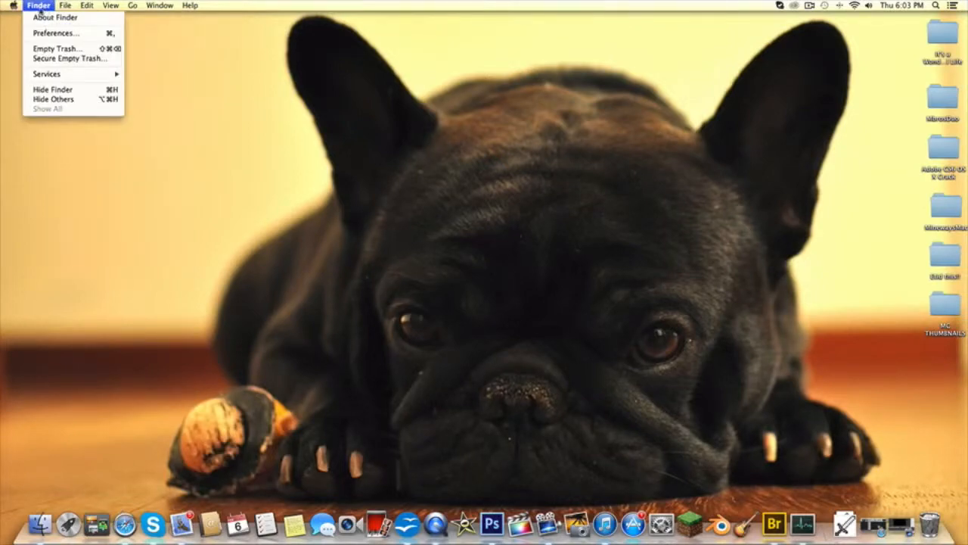
click(184, 315)
Step: Switch to QuickTime Player and open a new audio recording
click(437, 520)
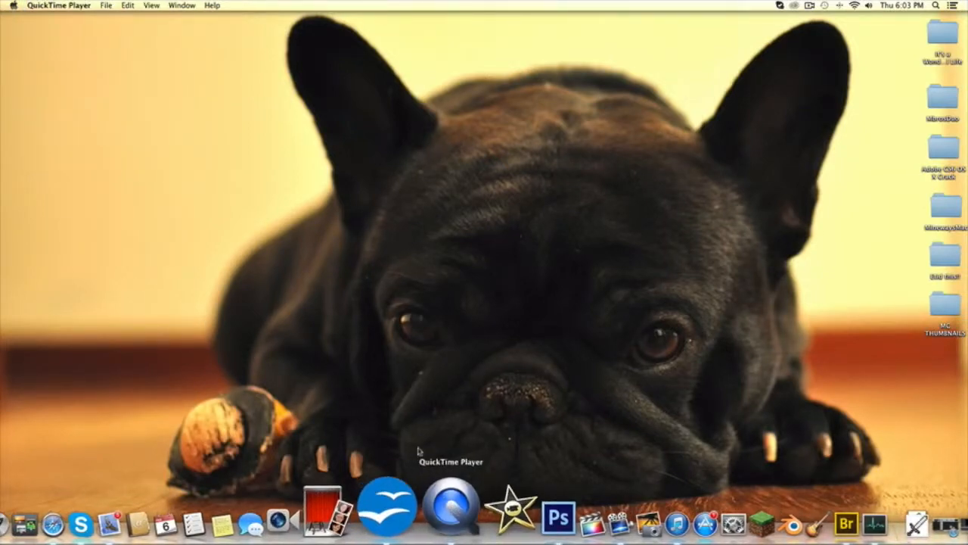
click(106, 6)
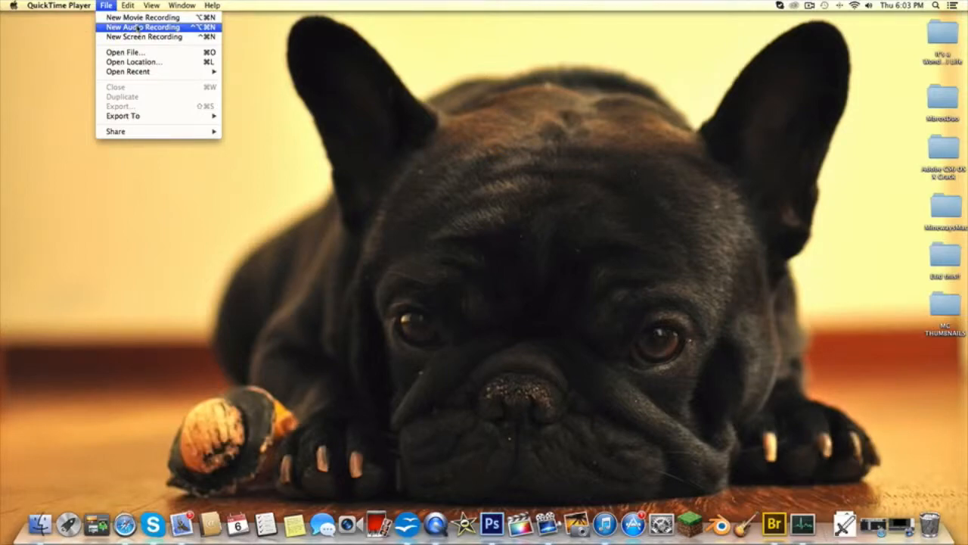
click(138, 27)
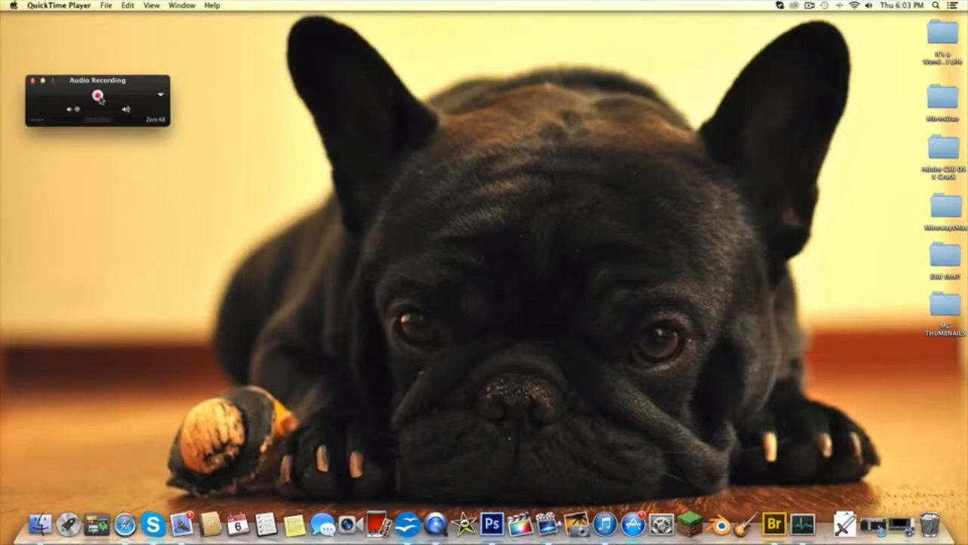
Step: Examine the microphone and quality options available for the audio recording
click(161, 94)
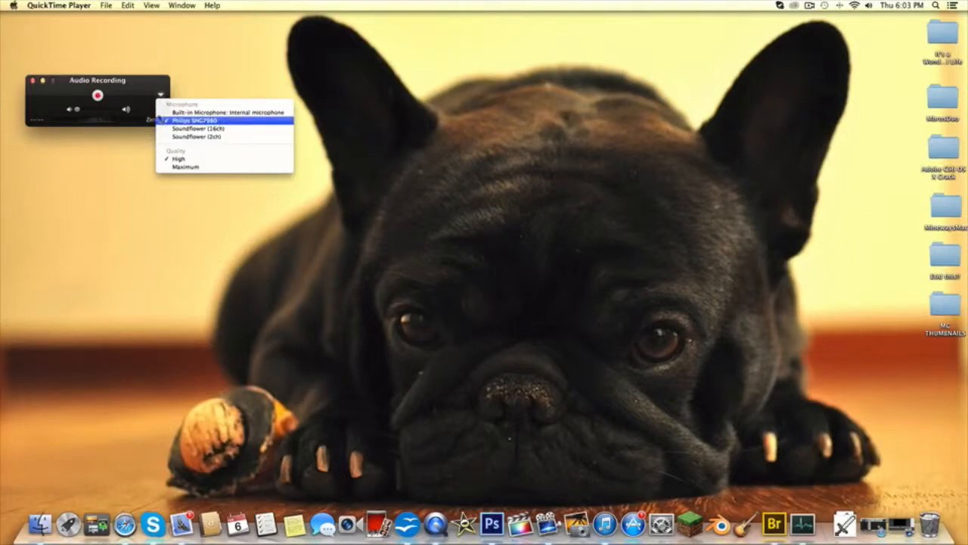
click(161, 95)
click(161, 96)
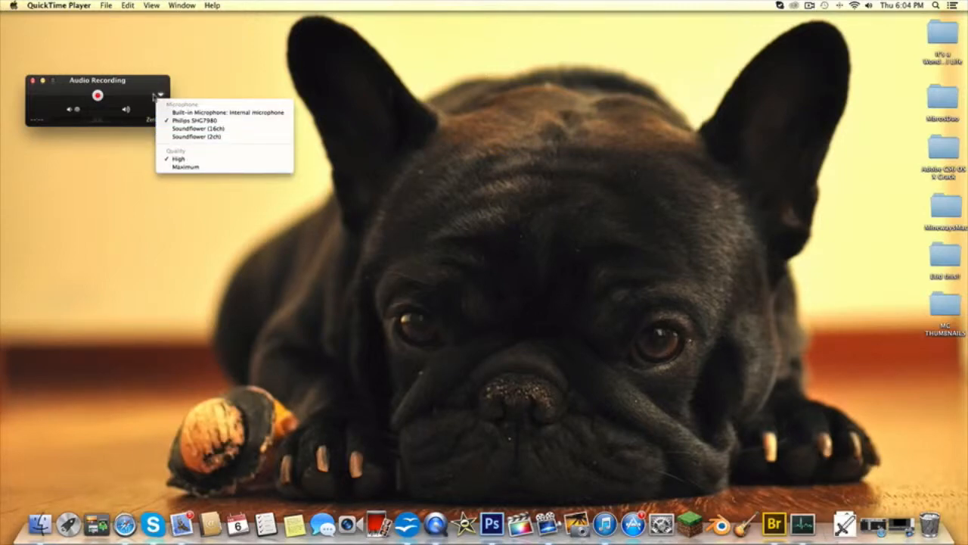
click(162, 96)
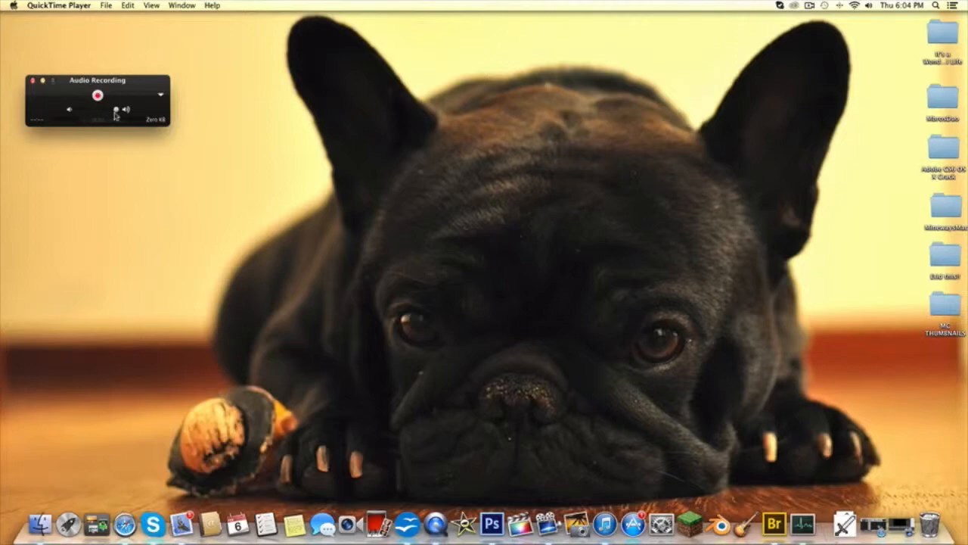
Step: Turn the audio recording's monitoring volume all the way down and check the available microphone sources
drag(115, 112, 31, 112)
click(159, 96)
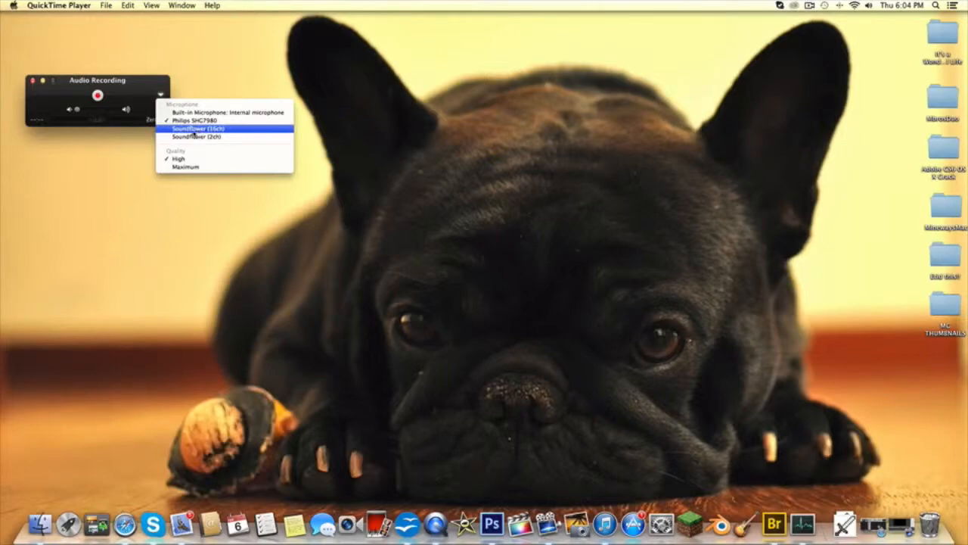
click(134, 143)
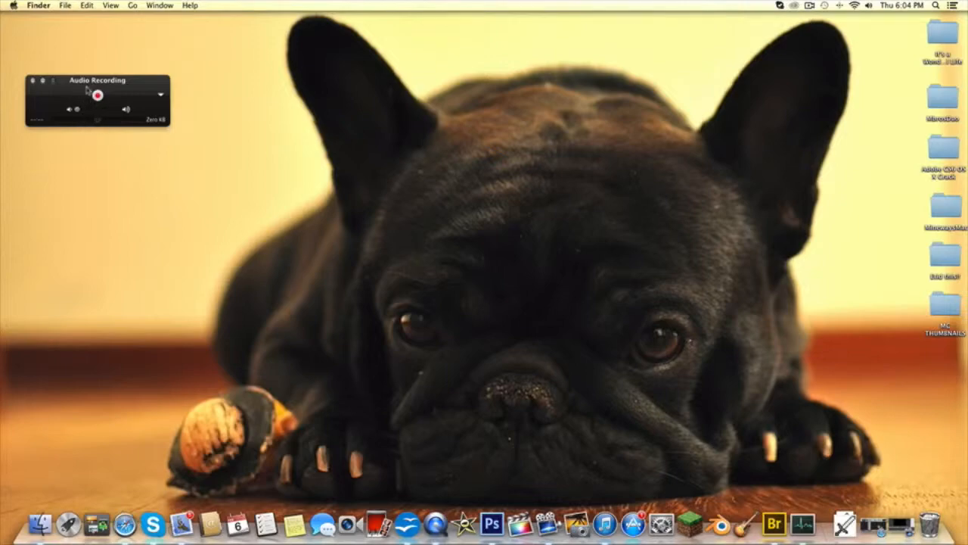
Step: Record a short test audio clip and close it without saving
click(98, 96)
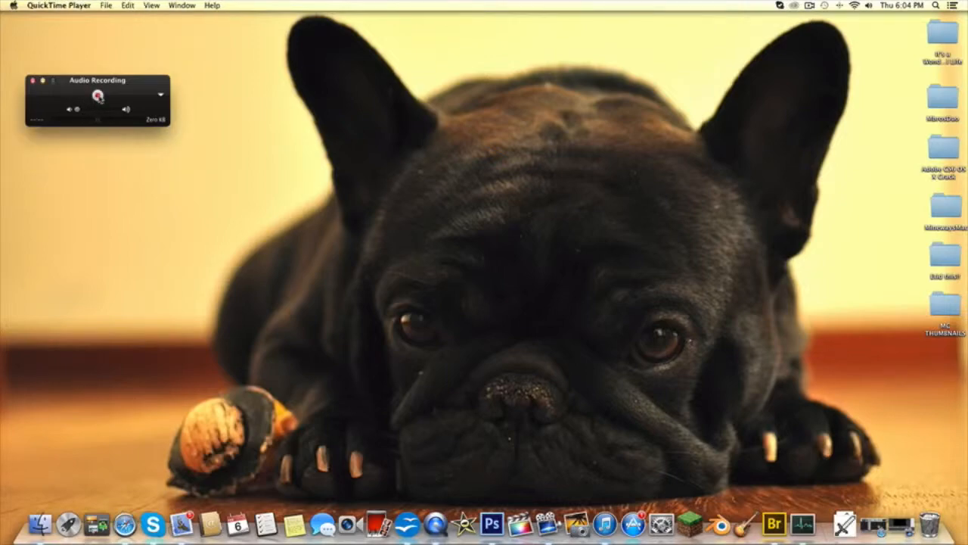
click(98, 96)
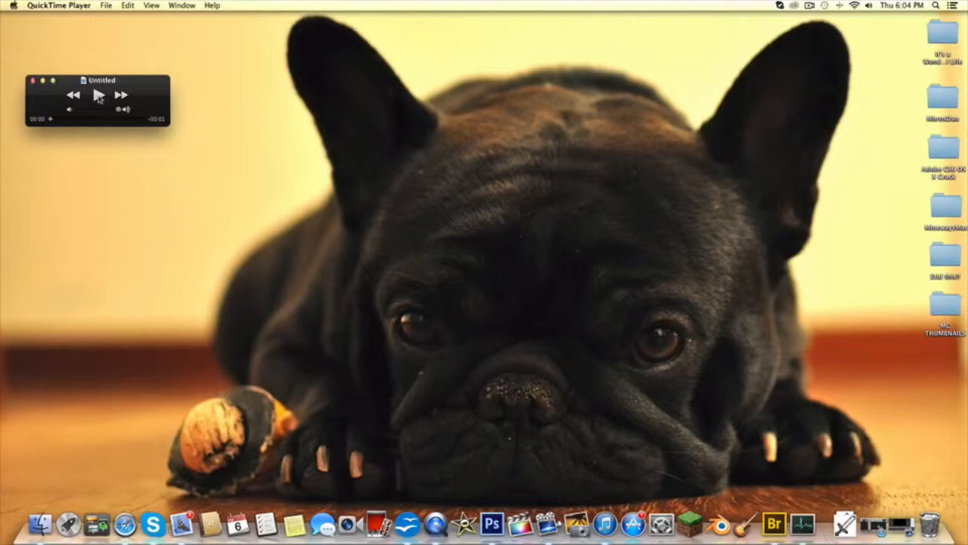
click(34, 82)
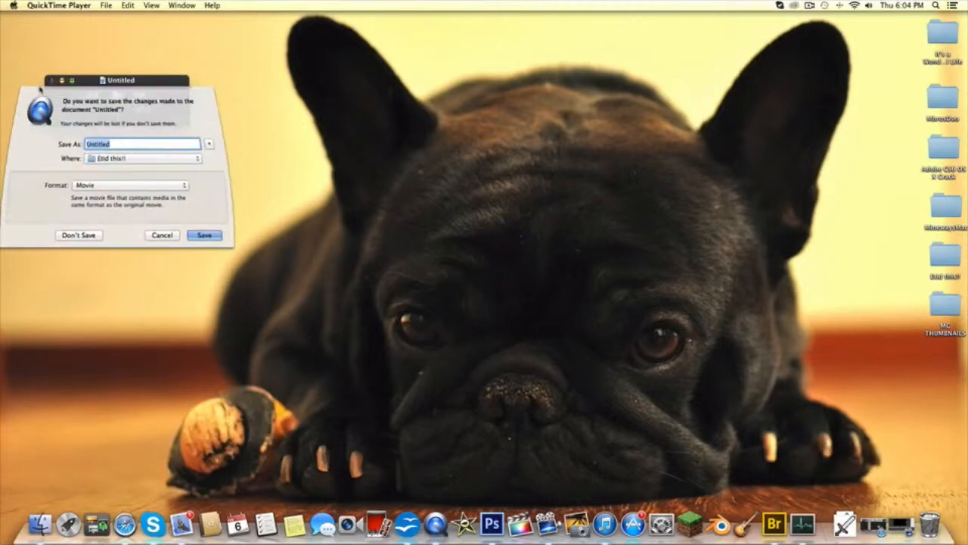
click(79, 235)
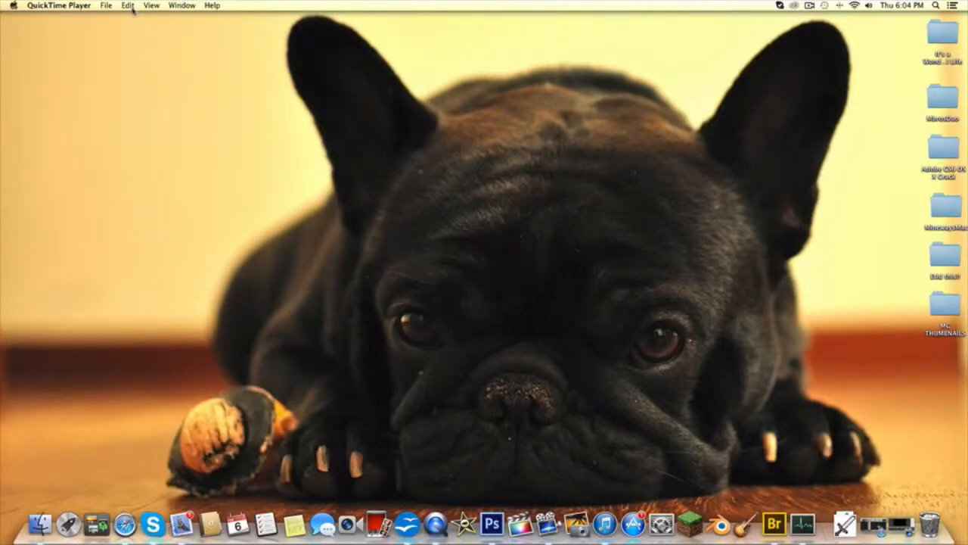
Step: Open a new screen recording and examine its microphone, quality and mouse-click display options
click(108, 6)
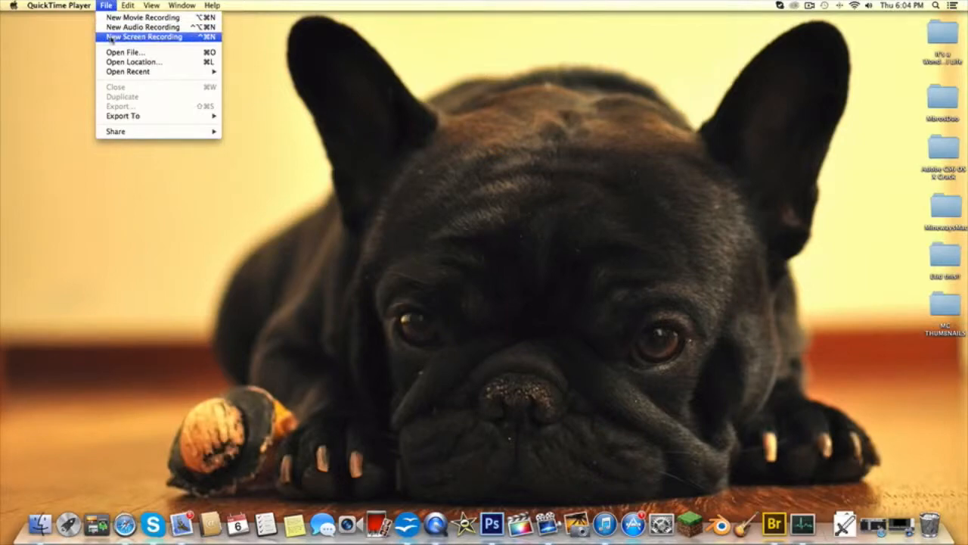
click(112, 36)
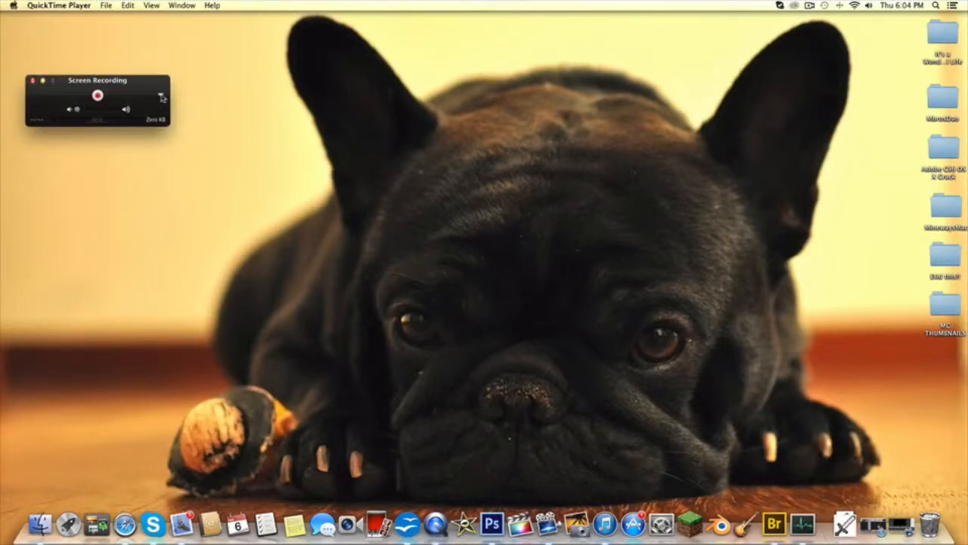
click(162, 97)
click(112, 147)
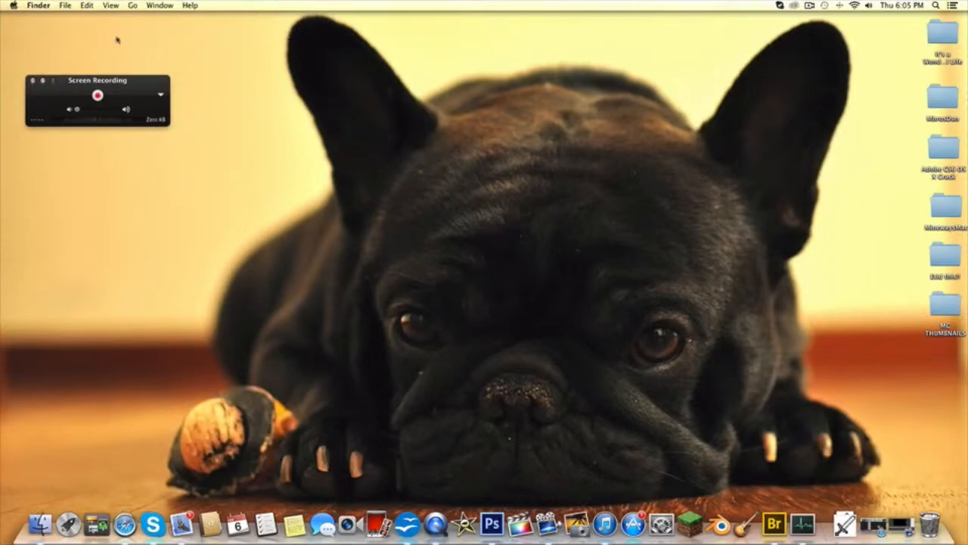
click(162, 94)
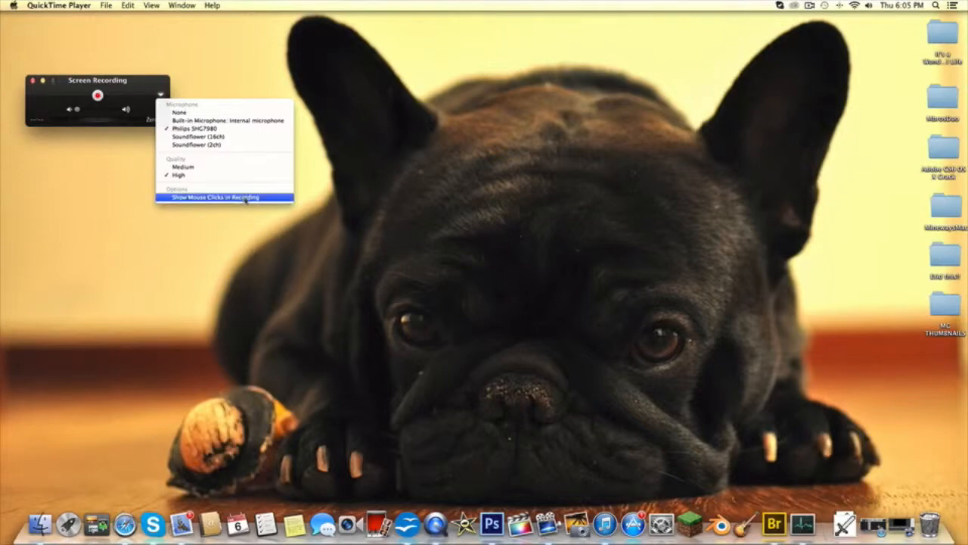
click(296, 200)
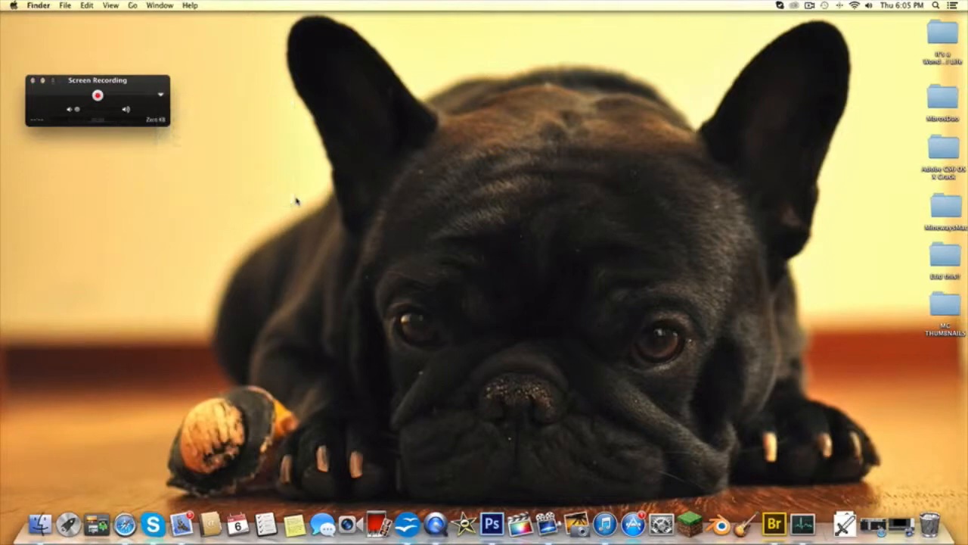
click(160, 94)
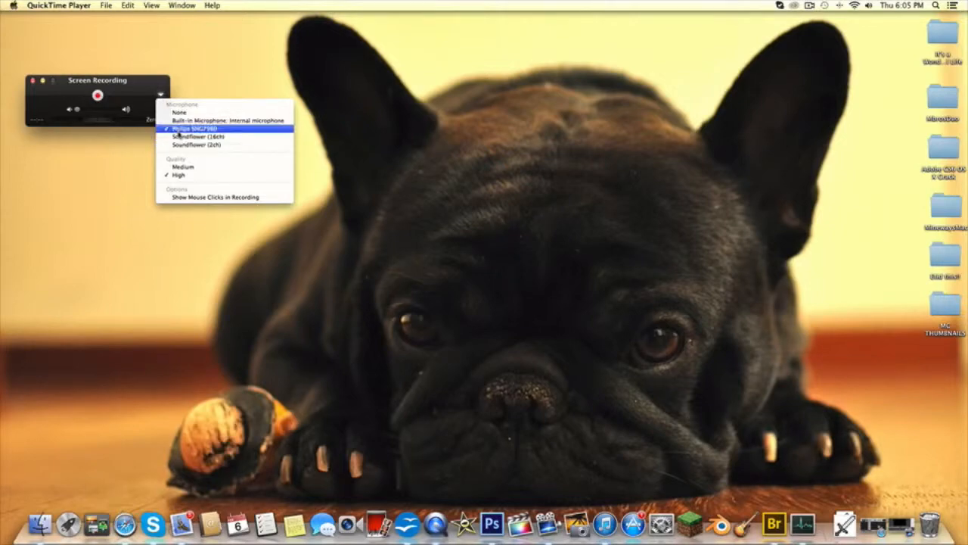
click(110, 147)
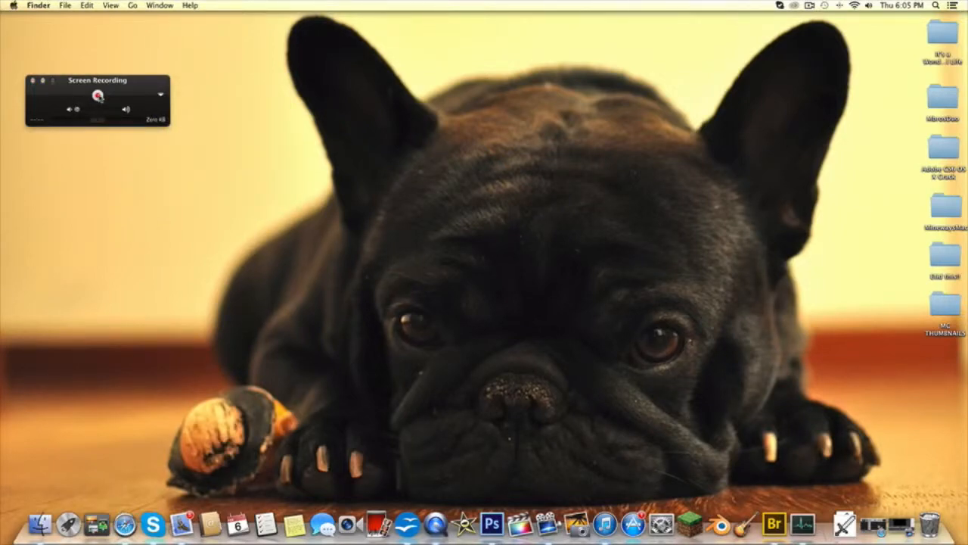
Step: Close the QuickTime screen recording window and examine the stop and pause commands of the running ScreenFlow recording
click(33, 82)
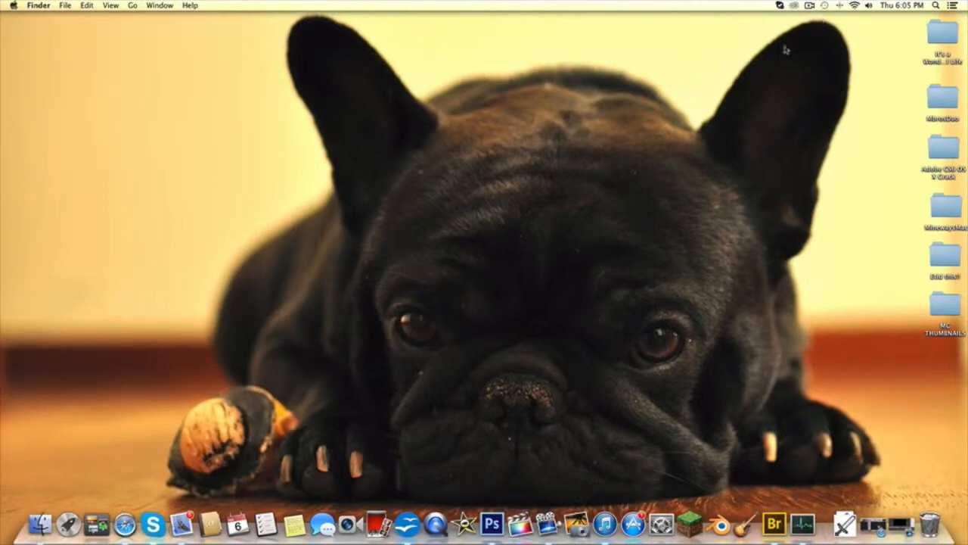
click(809, 6)
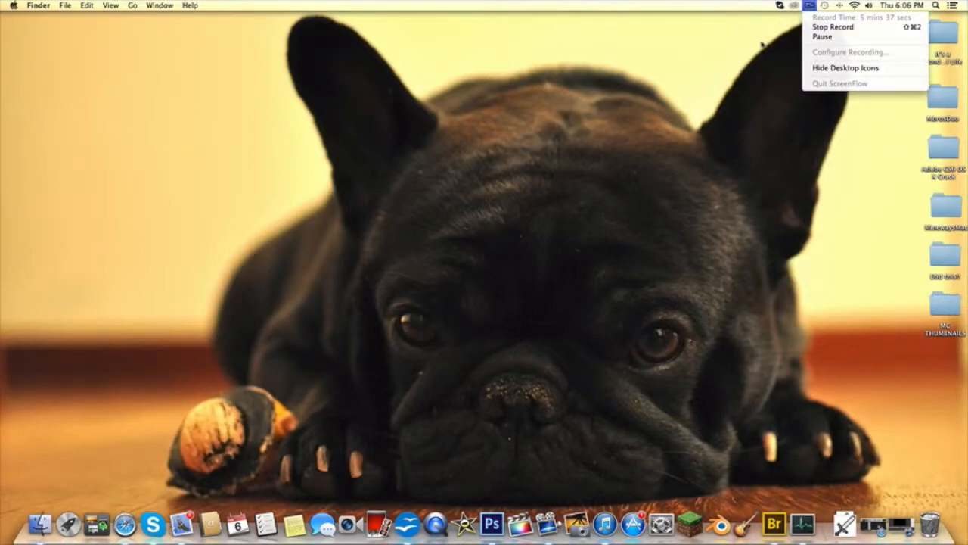
click(779, 32)
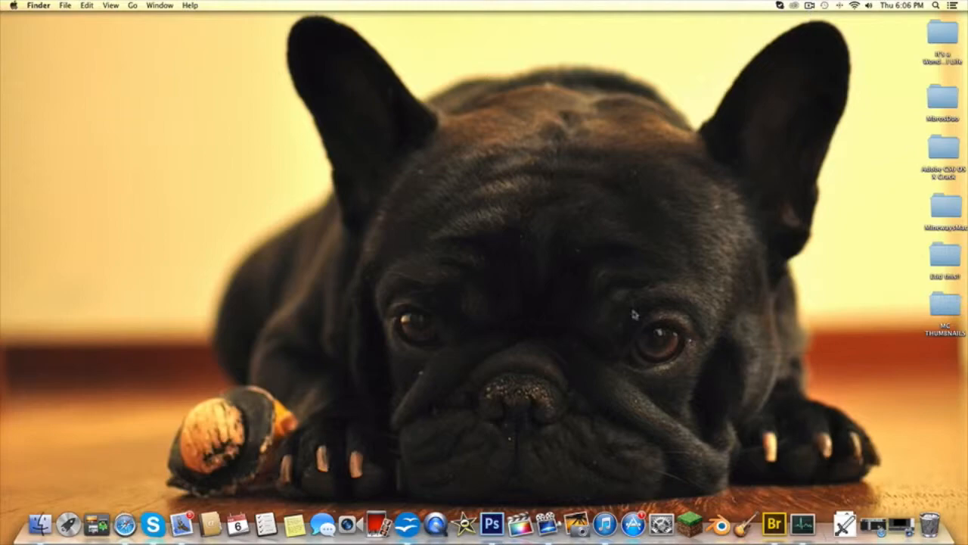
click(808, 7)
click(782, 24)
click(811, 7)
click(793, 21)
click(808, 7)
click(783, 29)
click(808, 6)
click(685, 60)
Step: Stop the running ScreenFlow recording
click(808, 7)
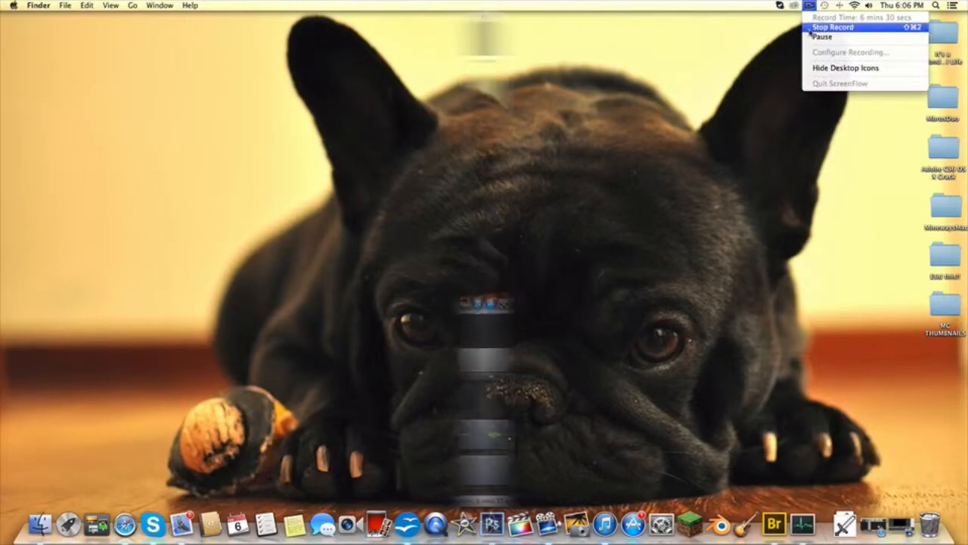
click(833, 28)
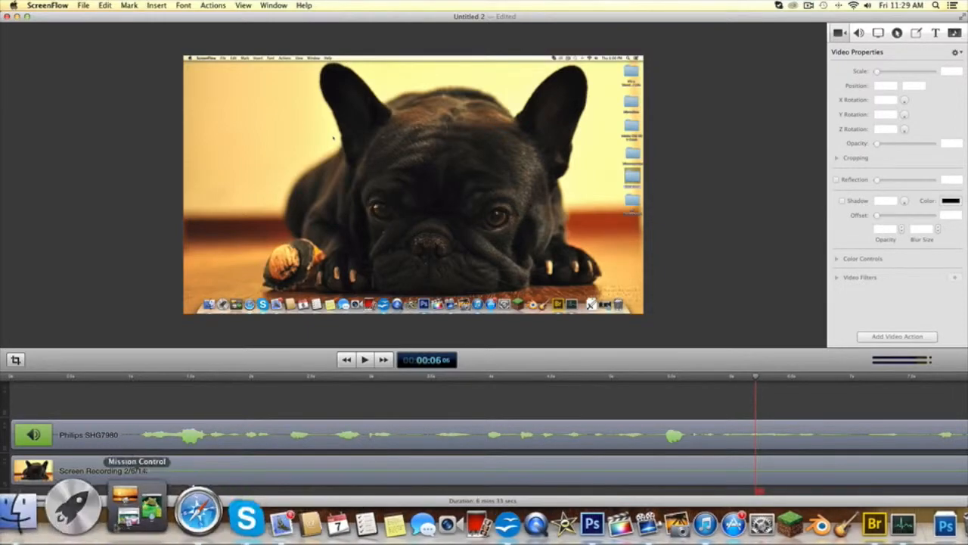
Step: Add a text box to the video at the very start of the timeline
drag(67, 501, 43, 506)
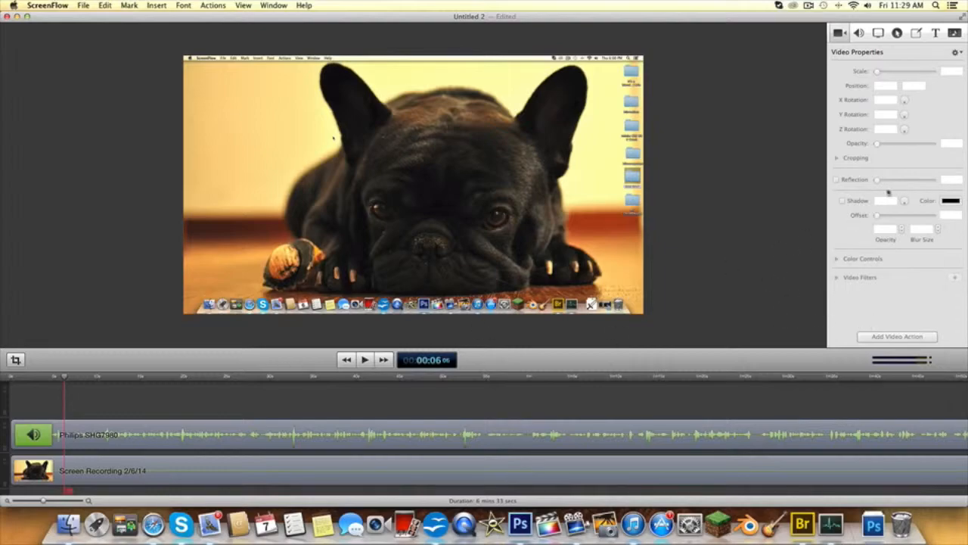
click(937, 35)
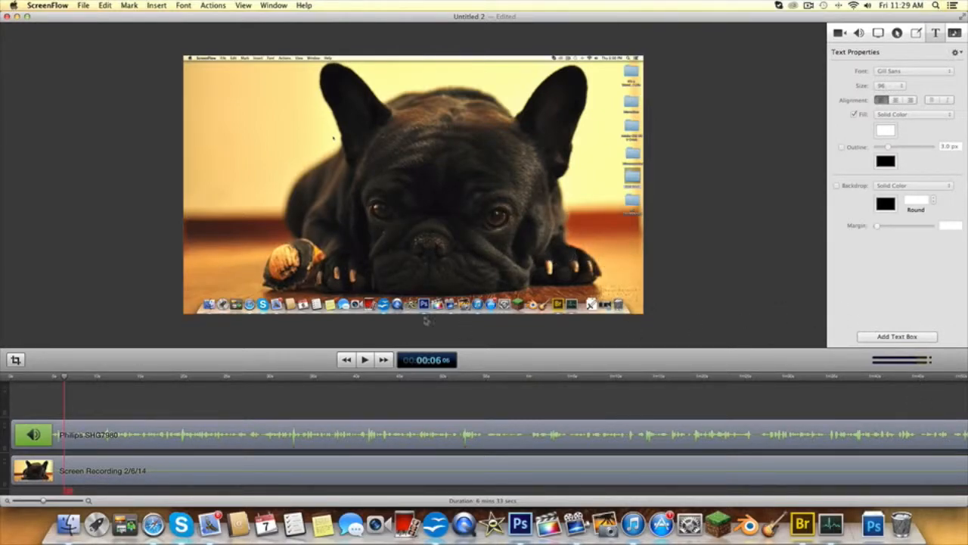
drag(66, 383, 11, 378)
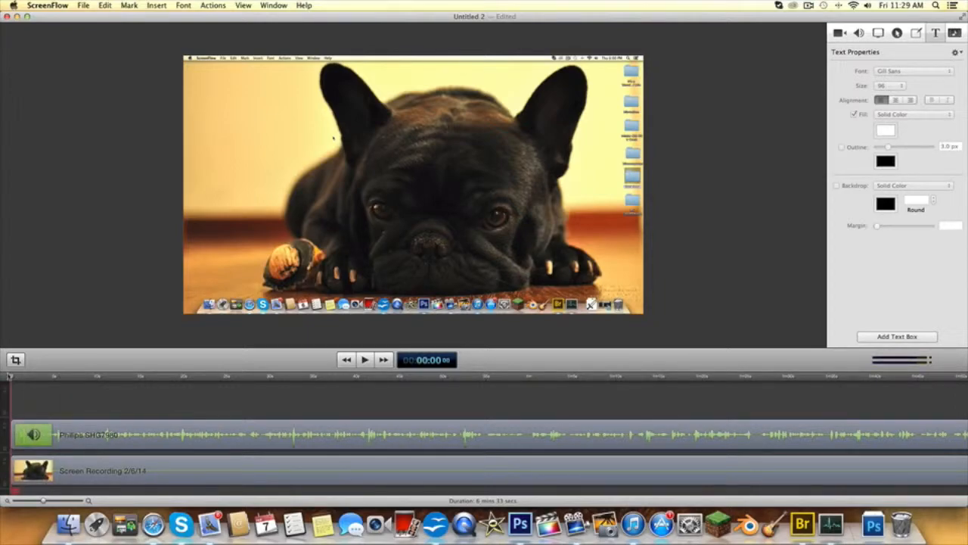
key(XF86AudioLowerVolume)
click(900, 337)
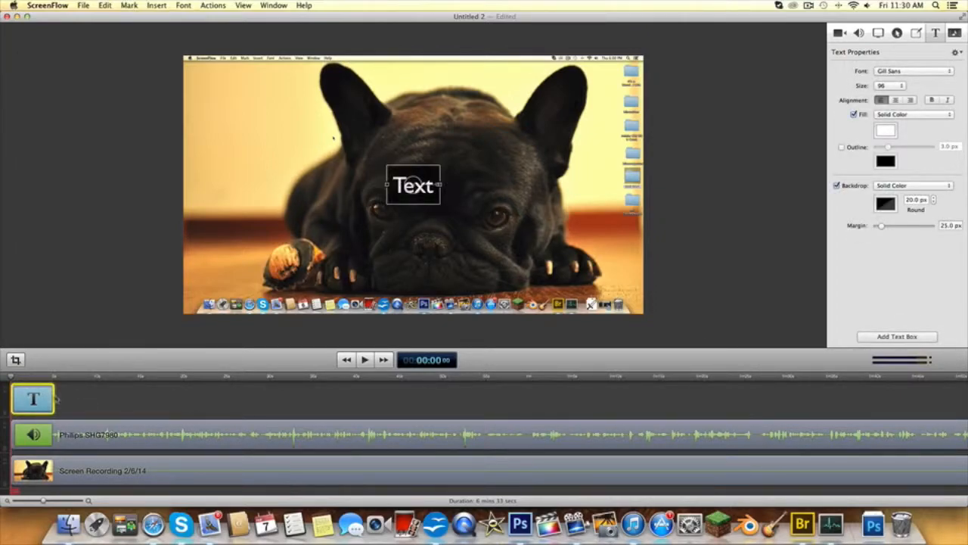
mouse_move(52, 393)
mouse_down()
mouse_move(33, 394)
mouse_move(53, 398)
mouse_up()
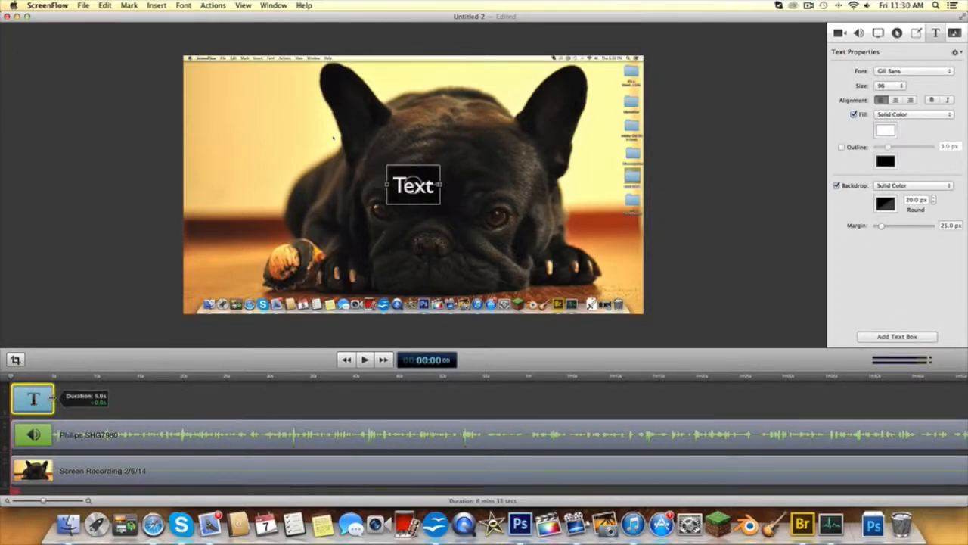
Step: Replace the text box's wording with "Test Tutorial" and shift the box slightly left over the dog's forehead
double_click(431, 185)
key(BackSpace)
key(BackSpace)
key(BackSpace)
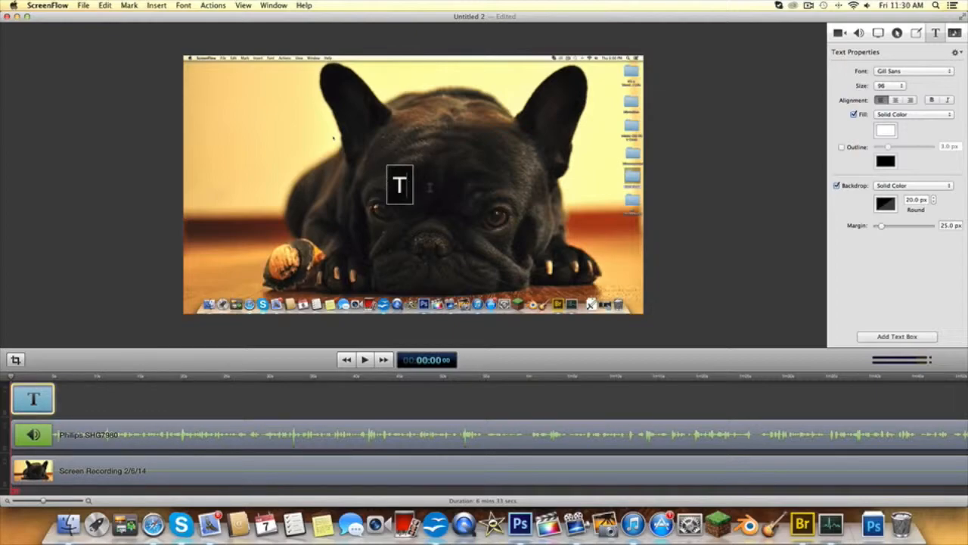
text(est)
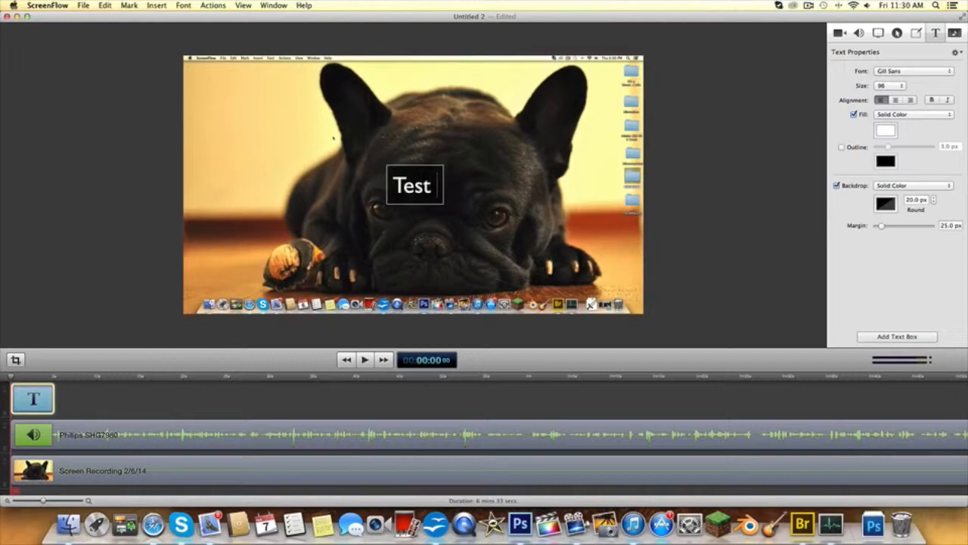
text( tutorial)
key(Left)
key(Left)
key(Left)
key(Left)
key(Left)
key(Left)
key(Left)
key(Left)
key(BackSpace)
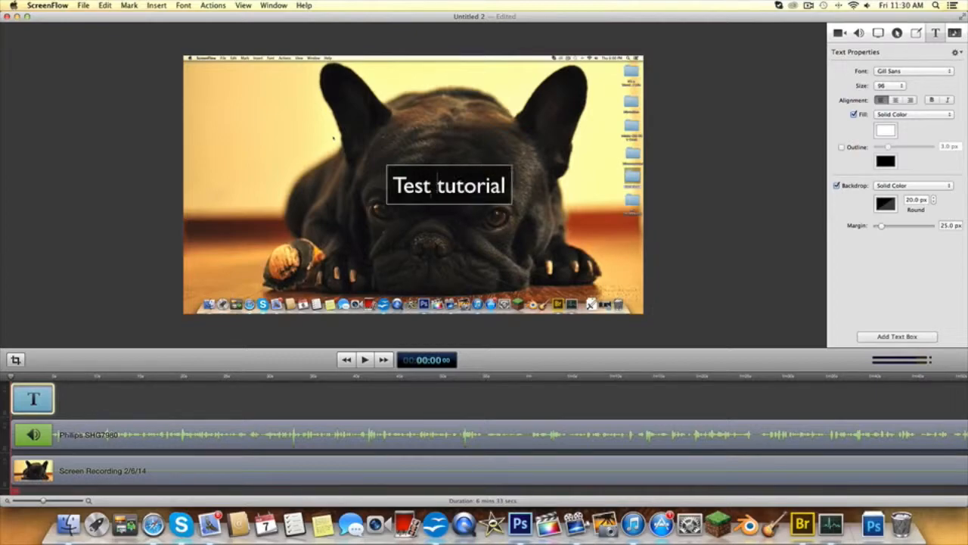
key(Delete)
text(T)
key(BackSpace)
text(T)
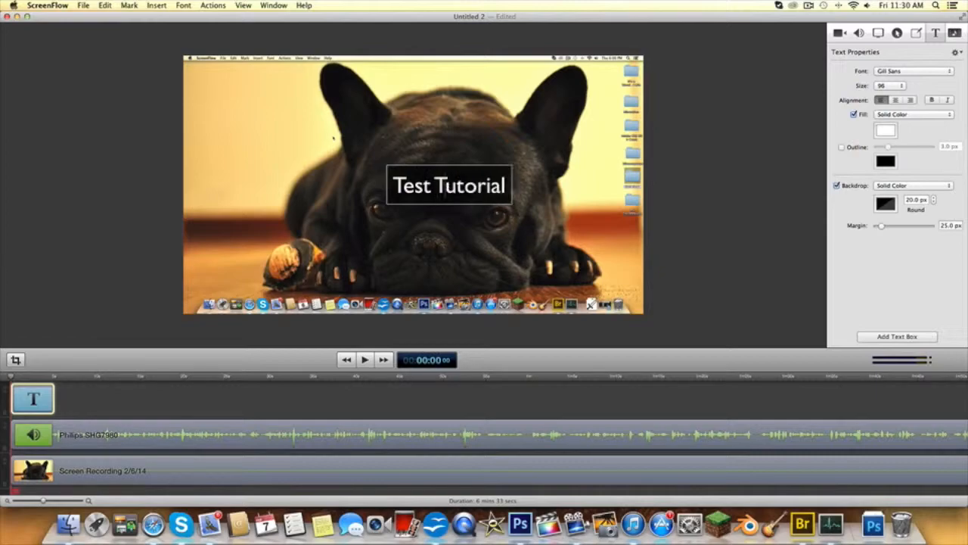
click(507, 224)
drag(413, 201, 395, 201)
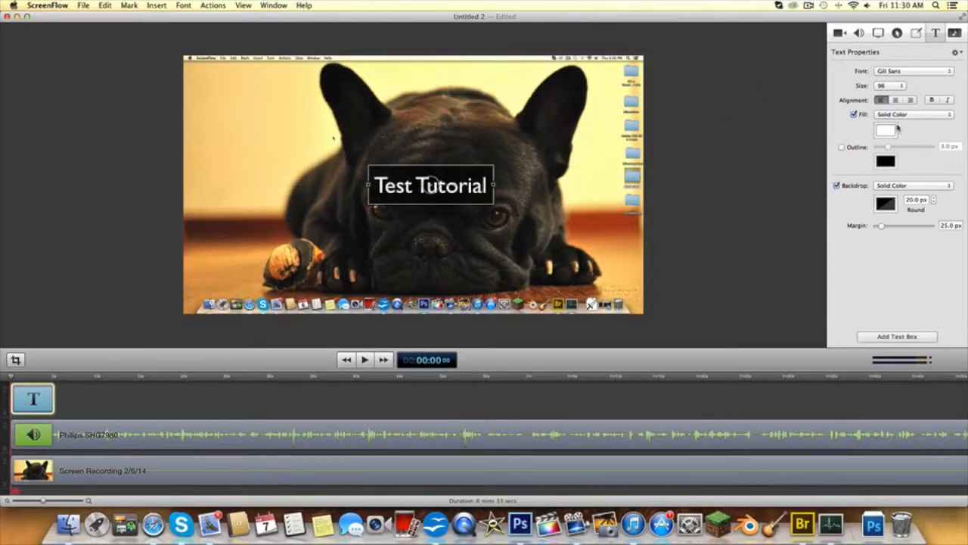
Step: Change the fill colour of all the "Test Tutorial" text to Maraschino red
double_click(488, 185)
drag(488, 185, 374, 185)
click(886, 130)
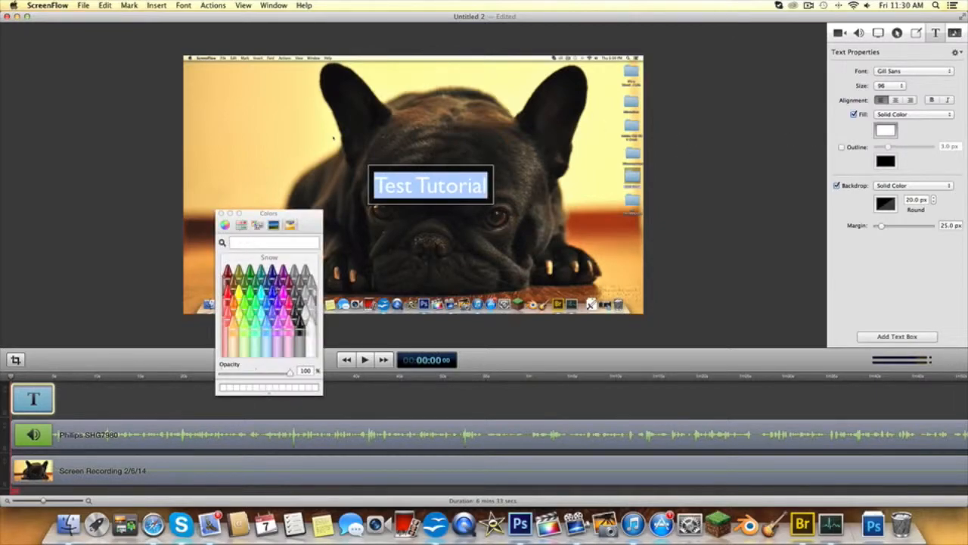
click(230, 288)
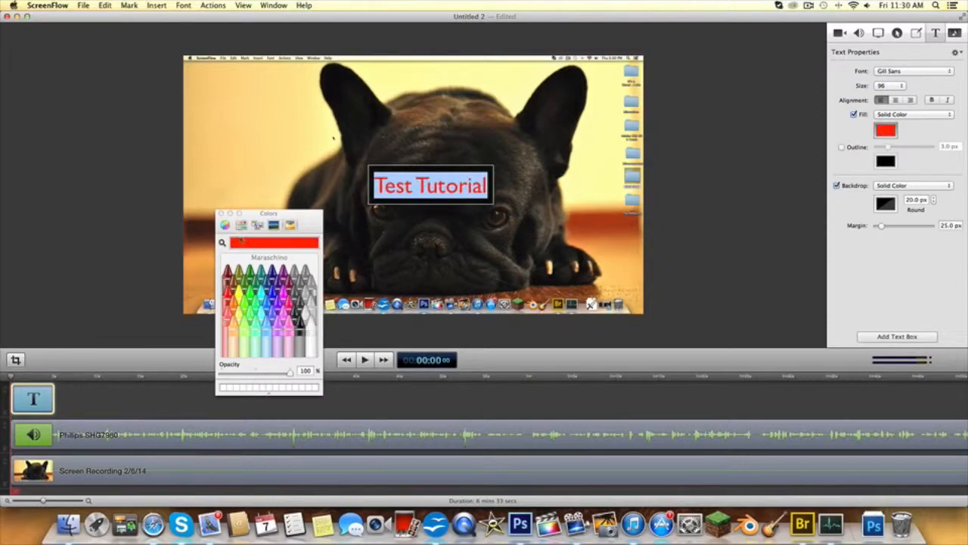
click(221, 213)
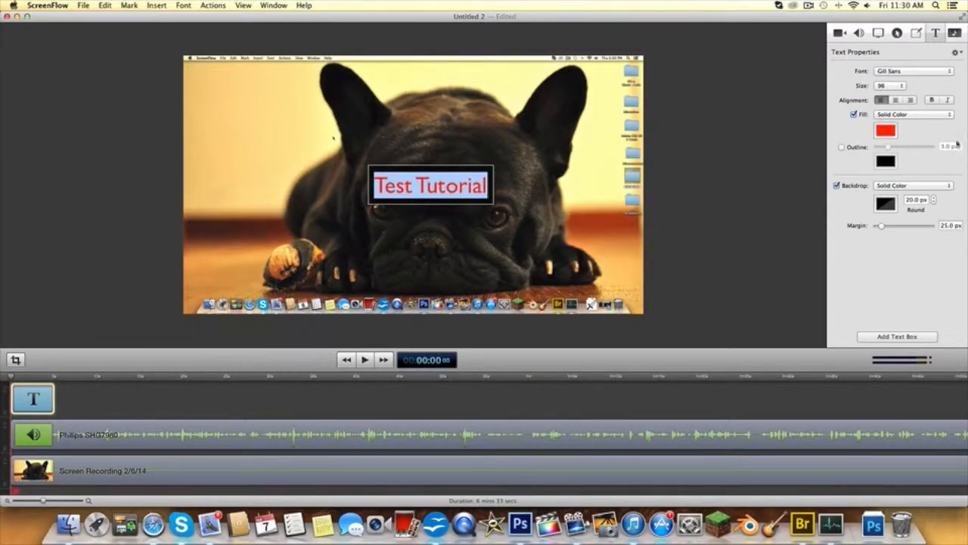
Step: Turn on a 3.0 px black outline for the text and turn off its backdrop
click(843, 148)
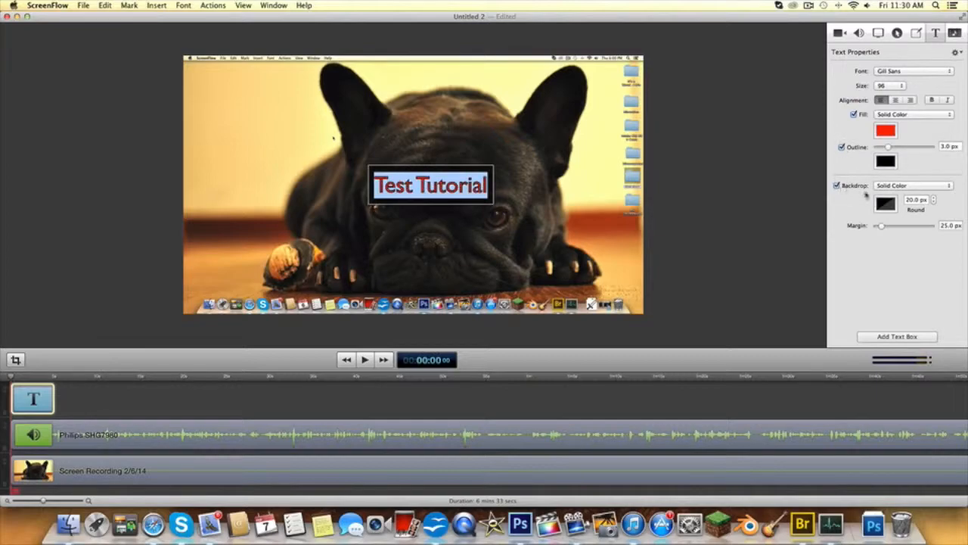
click(886, 203)
click(837, 186)
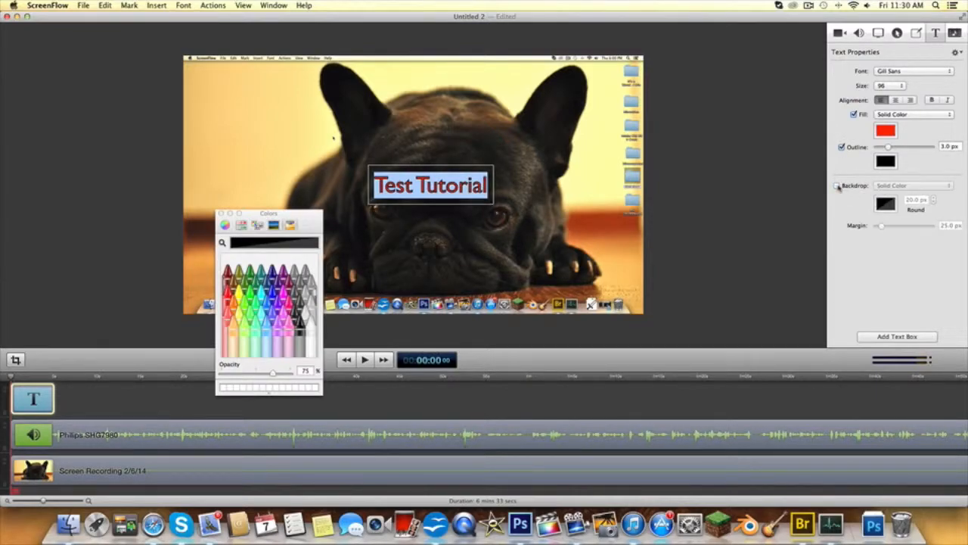
click(221, 214)
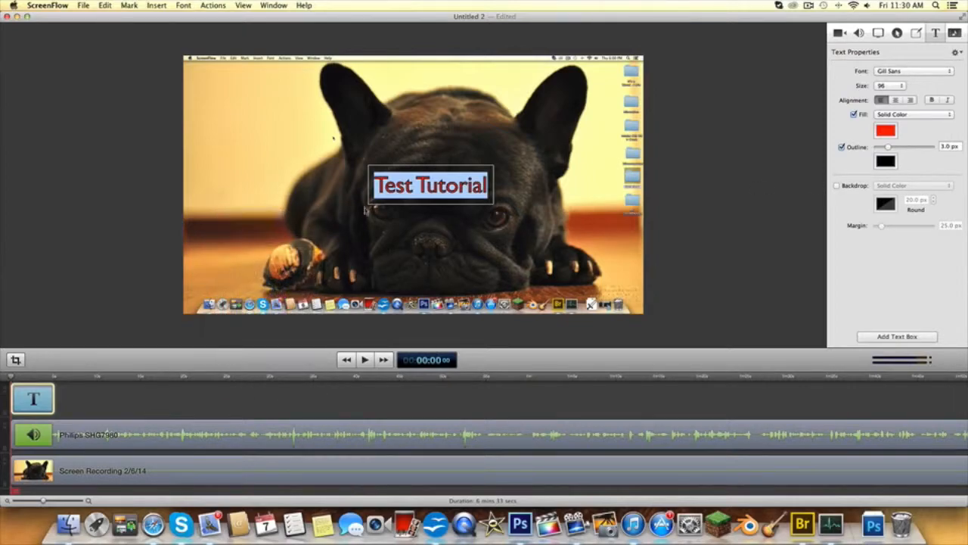
click(457, 224)
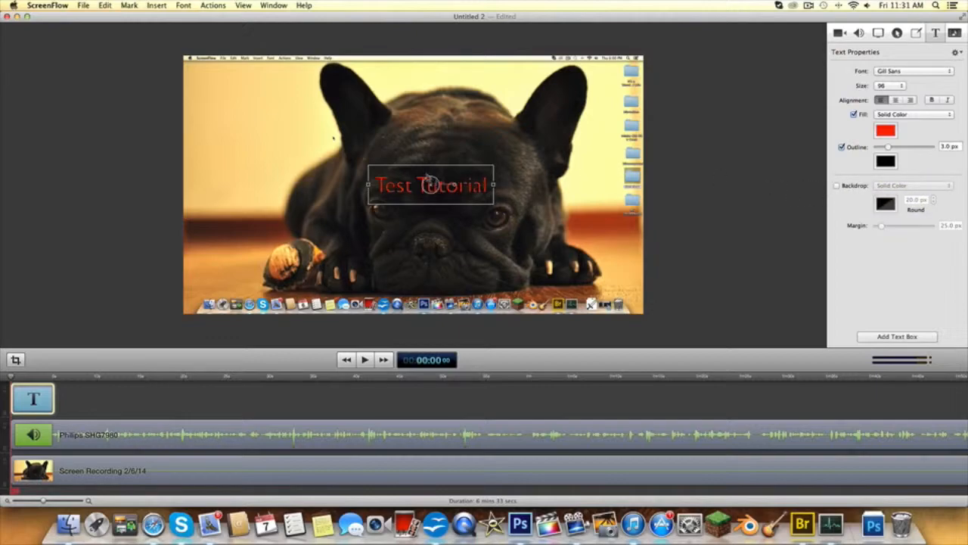
Step: Move the text off the right side of the canvas to about 1,267, 19 and add a video action at 1 second
drag(402, 176, 687, 169)
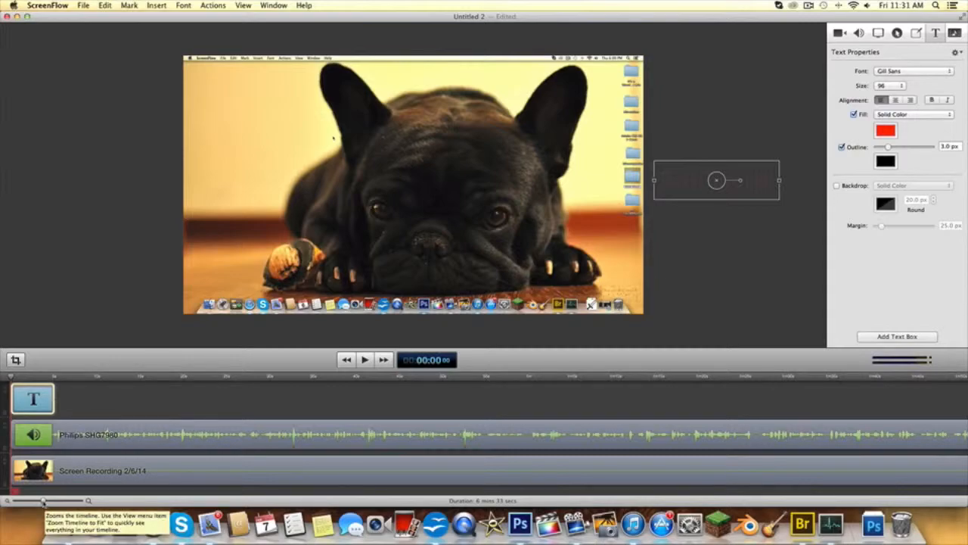
drag(42, 501, 70, 501)
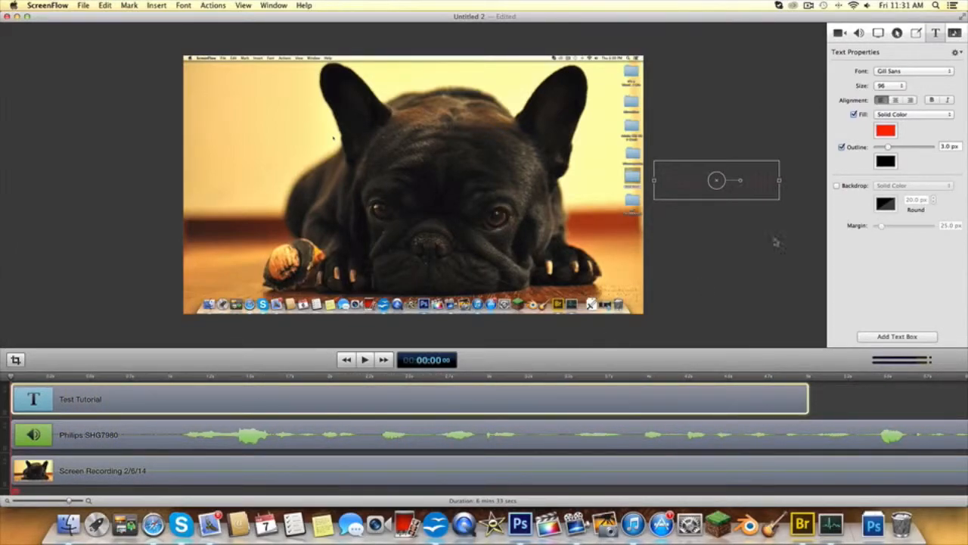
click(839, 33)
key(space)
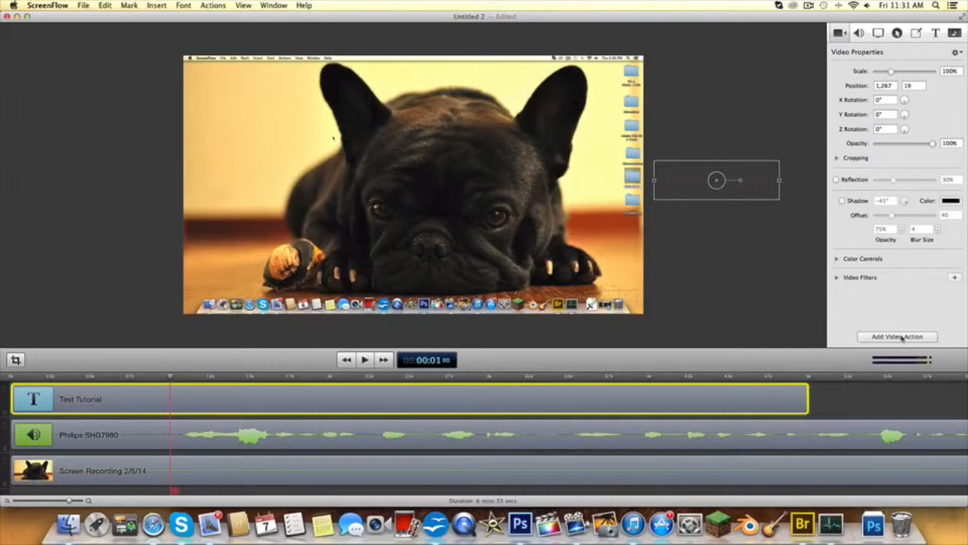
click(900, 336)
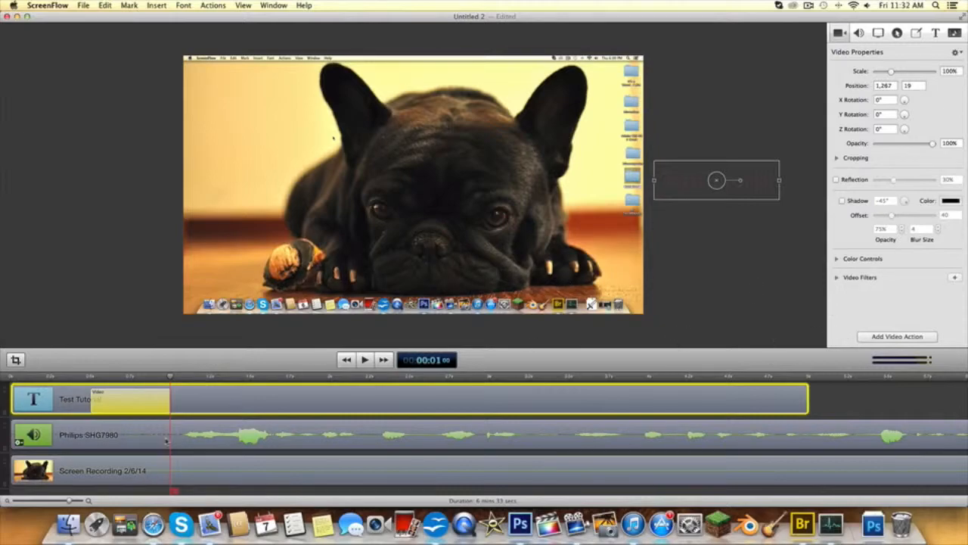
Step: At 00:00:01;22, move the text back onto the canvas at about 54, 0 and add a second video action
drag(171, 376, 5, 391)
key(space)
key(space)
drag(149, 376, 287, 376)
drag(703, 194, 414, 198)
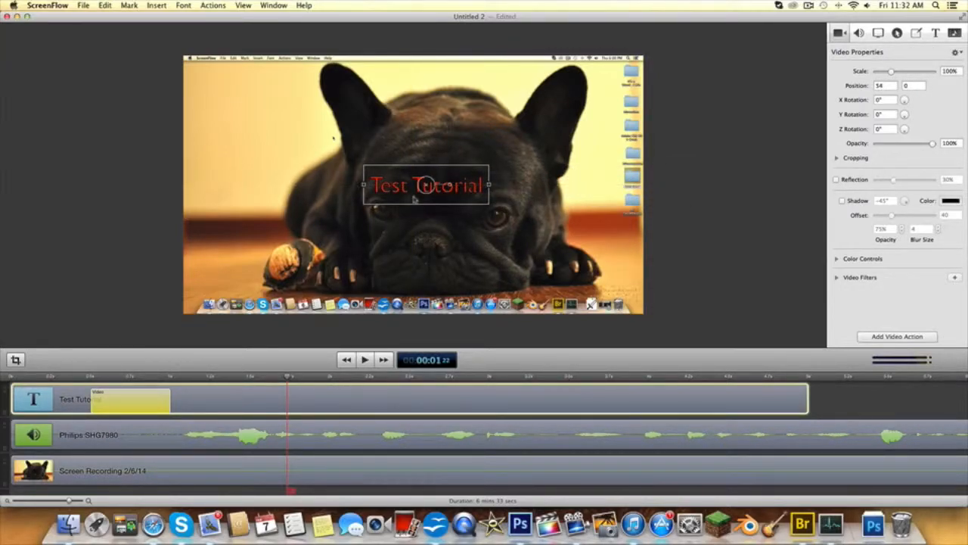
click(897, 336)
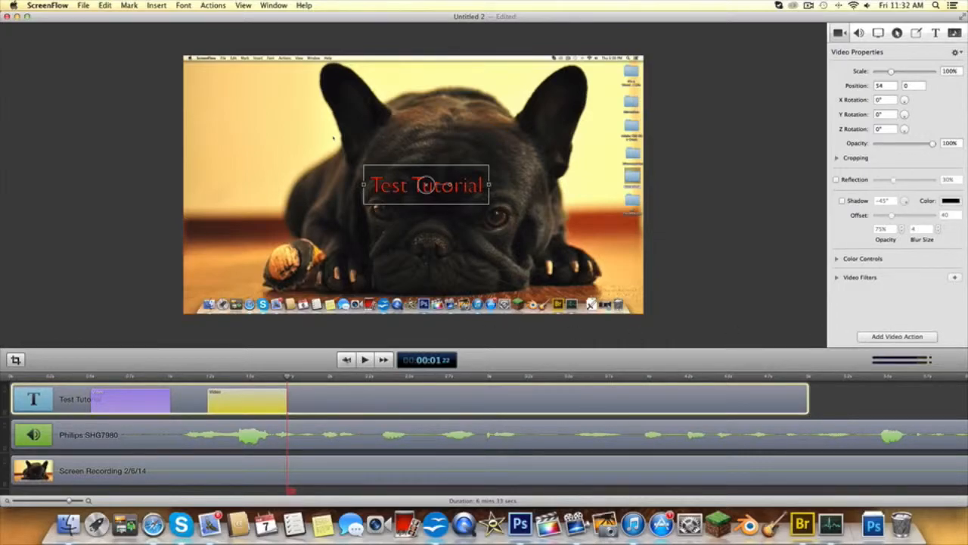
Step: Play the timeline from the beginning to preview the text's slide-in animation
drag(288, 376, 3, 374)
key(space)
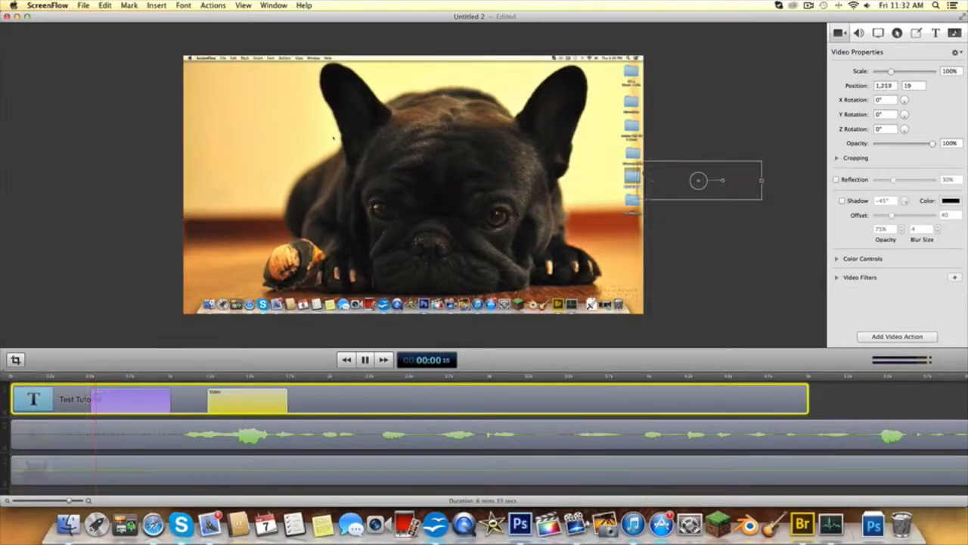
click(316, 378)
Step: At 00:00:02;15, widen the text box slightly and reposition it at about 55, 0
drag(315, 380, 410, 380)
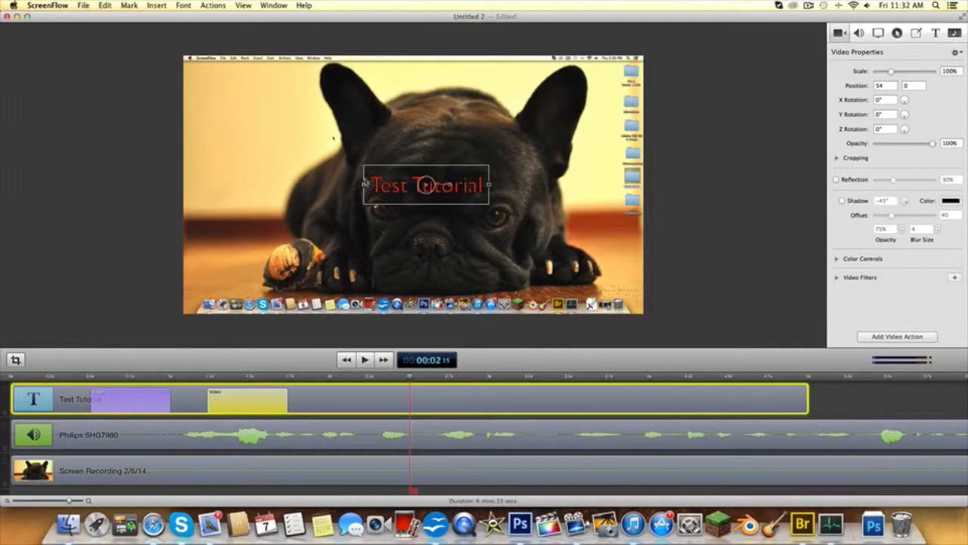
mouse_move(363, 186)
mouse_down()
mouse_move(373, 187)
mouse_move(360, 186)
mouse_up()
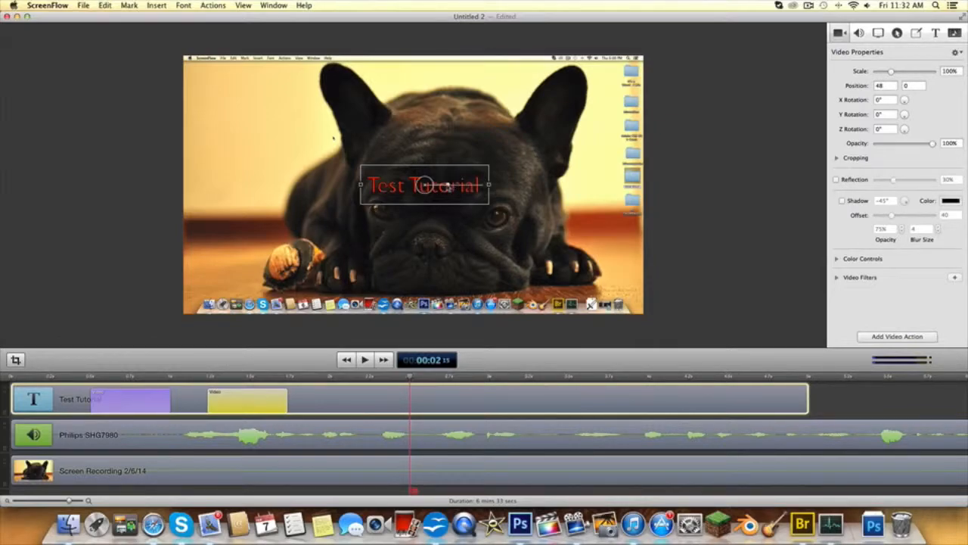
drag(435, 187, 484, 171)
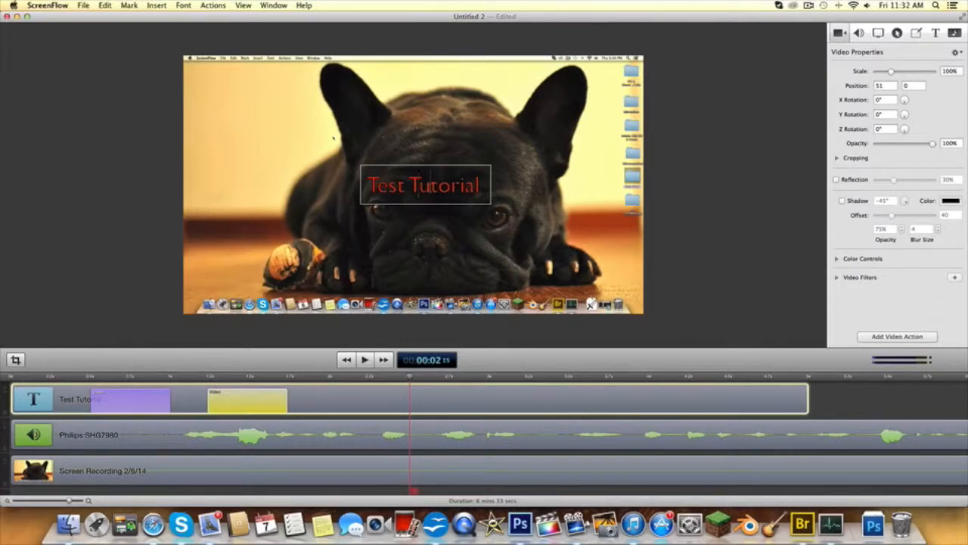
drag(423, 186, 427, 186)
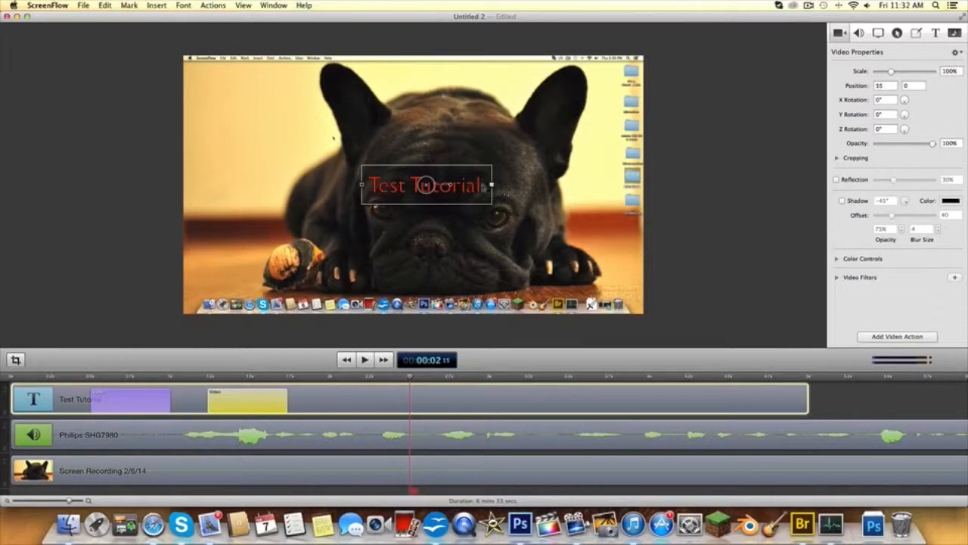
Step: Scale the text to 200%, adding a video action for it, and move the playhead to 00:00:03;08
drag(891, 72, 905, 71)
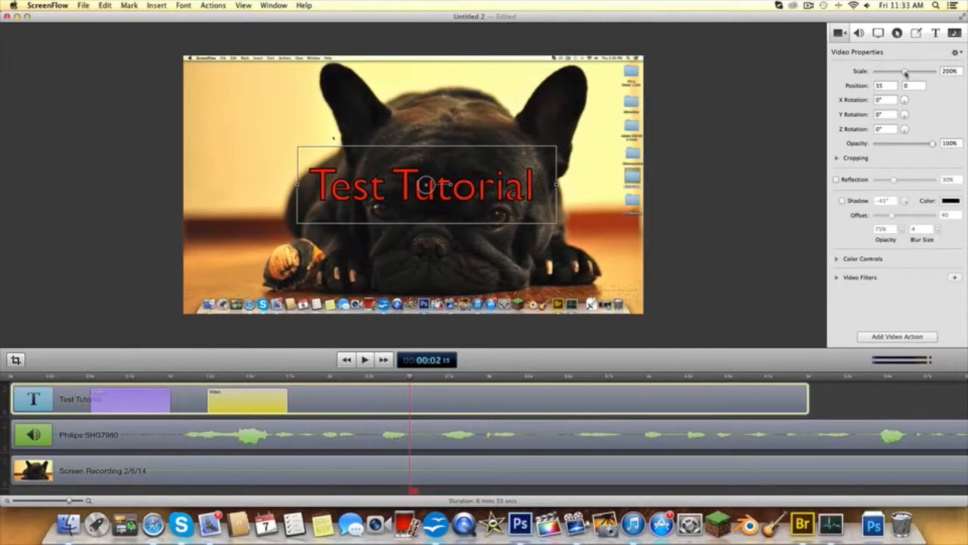
click(881, 337)
drag(407, 378, 532, 377)
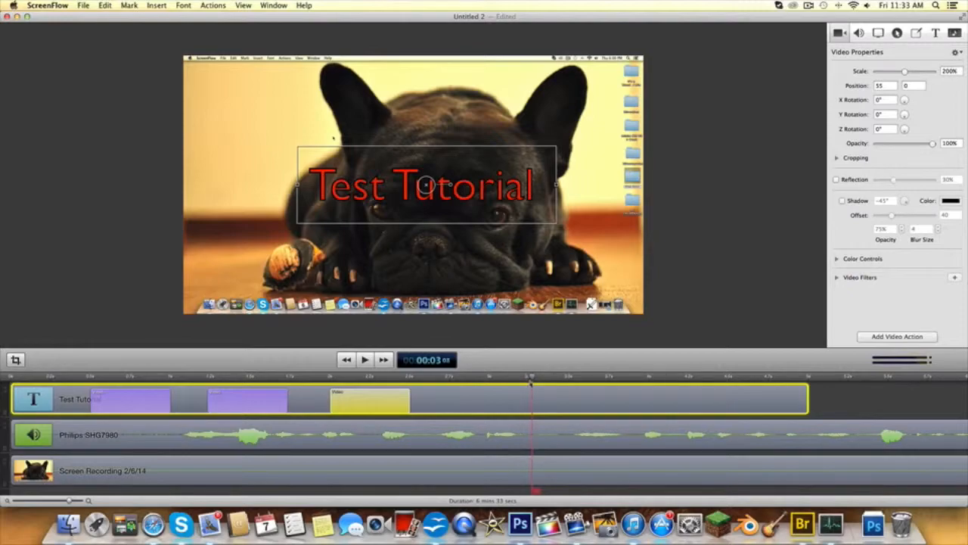
Step: Scale the text to 100% with another video action, and at 00:00:04;00 scale it to 202% with a further video action
drag(912, 72, 891, 71)
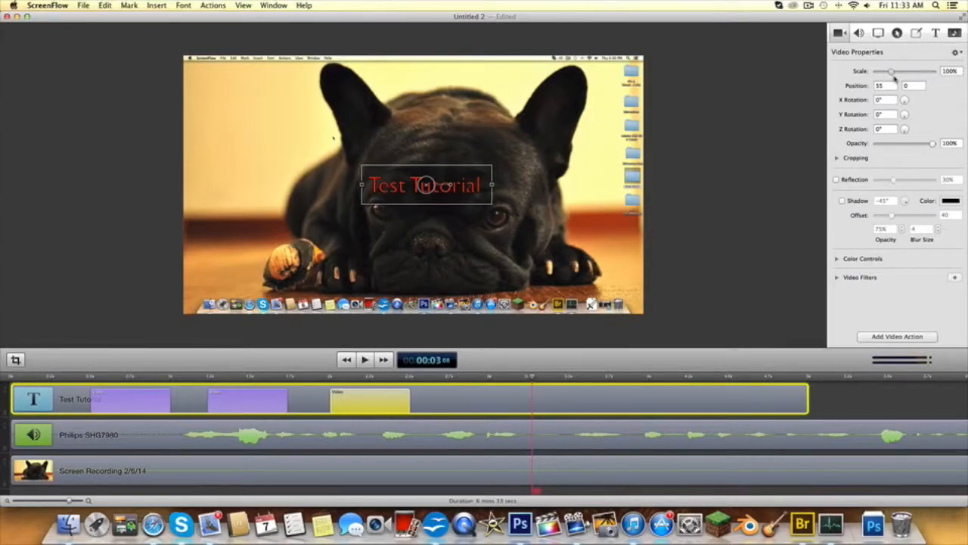
click(910, 337)
drag(532, 377, 648, 379)
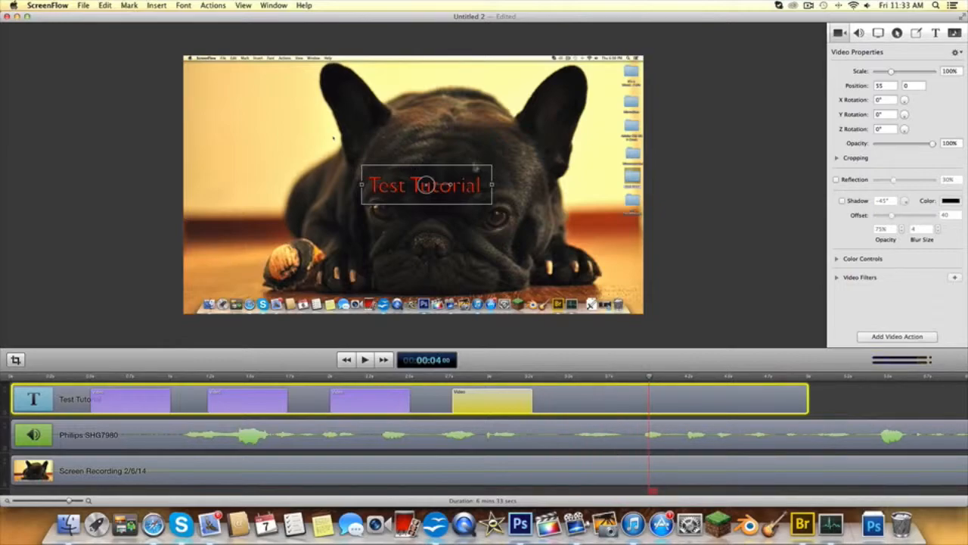
drag(892, 72, 905, 74)
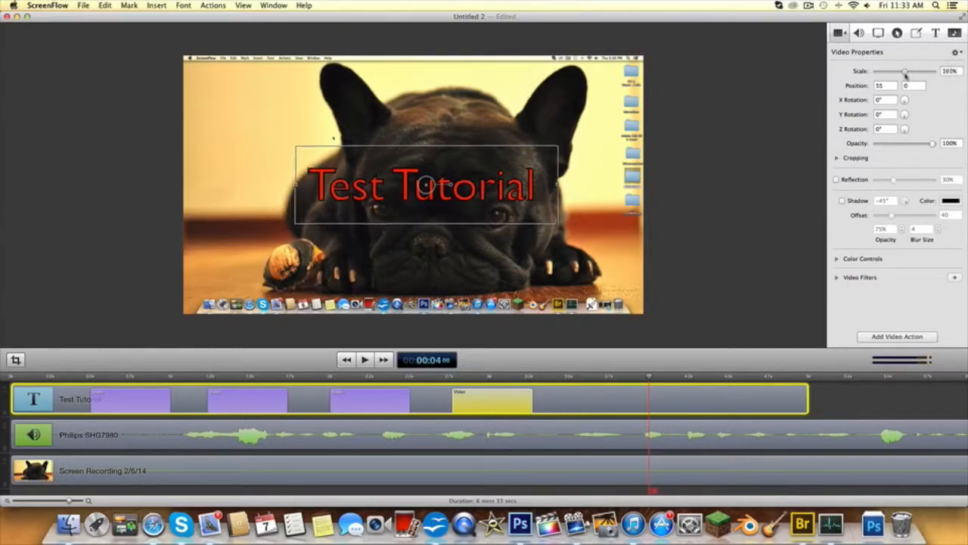
click(907, 338)
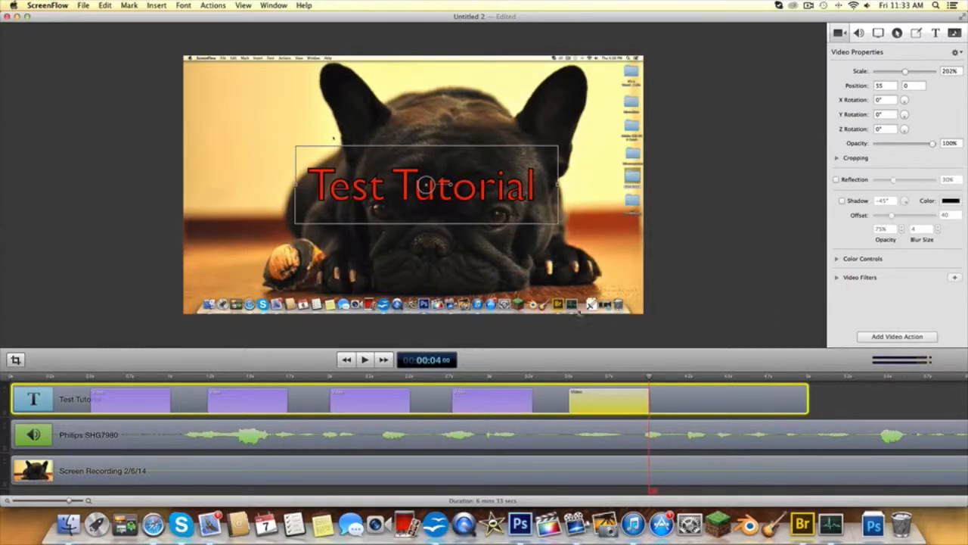
Step: Play the timeline from the beginning to preview the text's scaling animation, and return the playhead to 00:00:01;29
drag(650, 380, 2, 387)
key(space)
key(space)
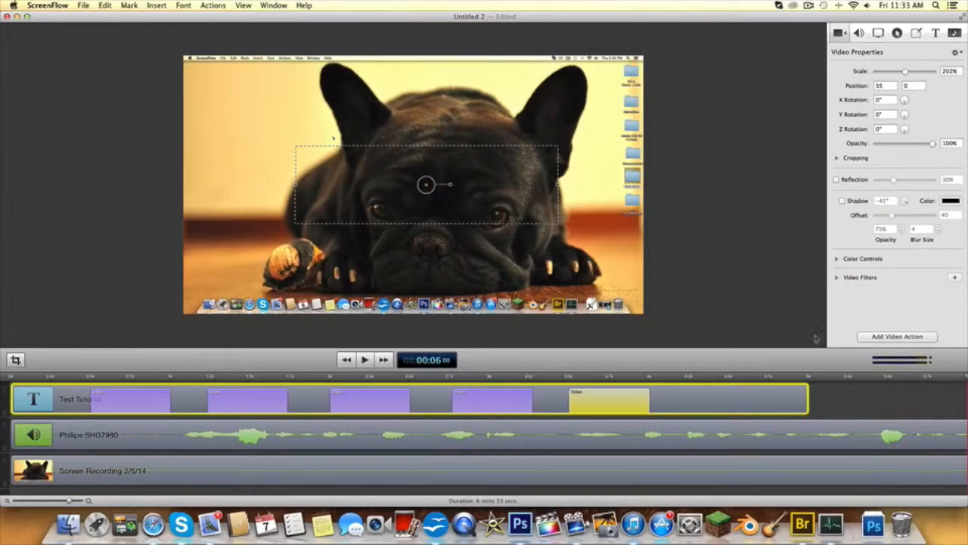
click(558, 403)
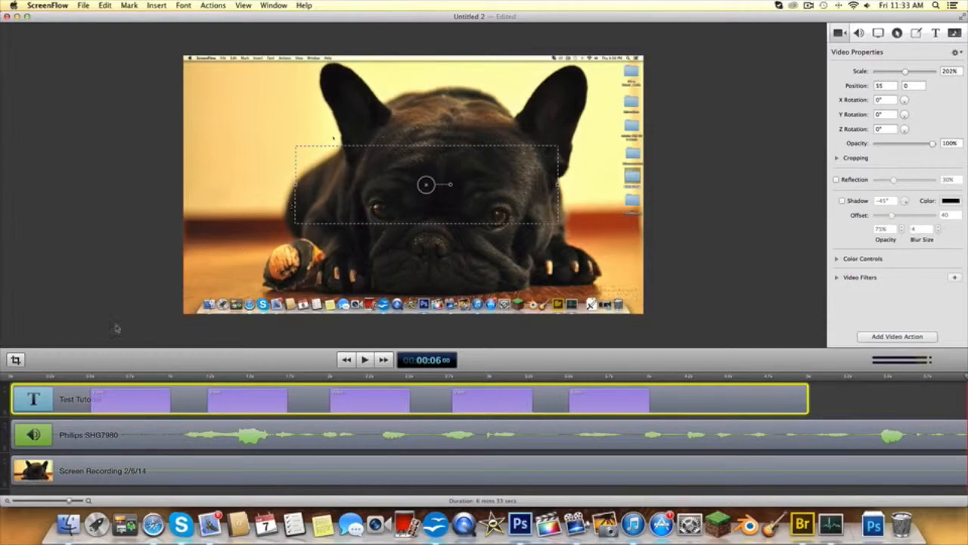
key(space)
scroll(159, 395, left, 10)
key(space)
scroll(120, 391, right, 5)
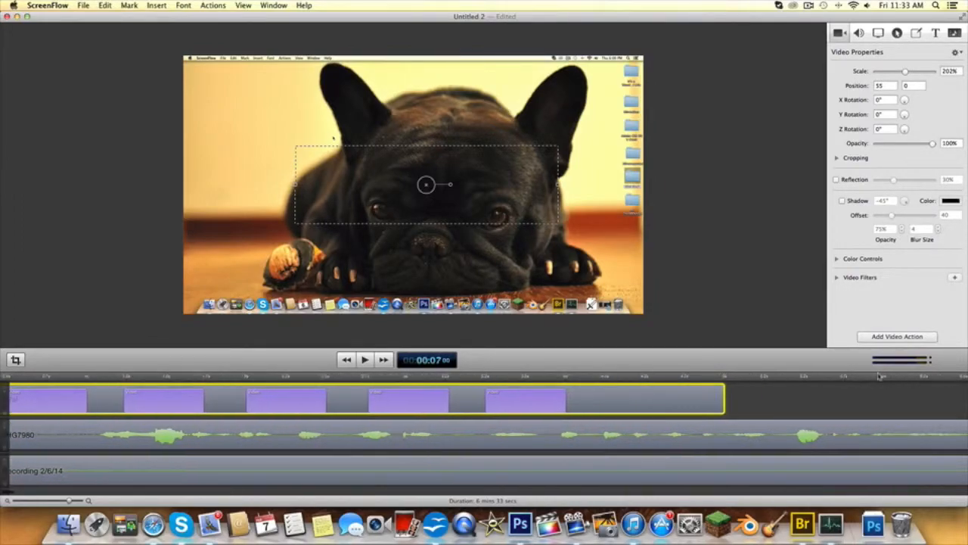
drag(868, 376, 66, 389)
scroll(65, 391, left, 2)
scroll(65, 390, left, 5)
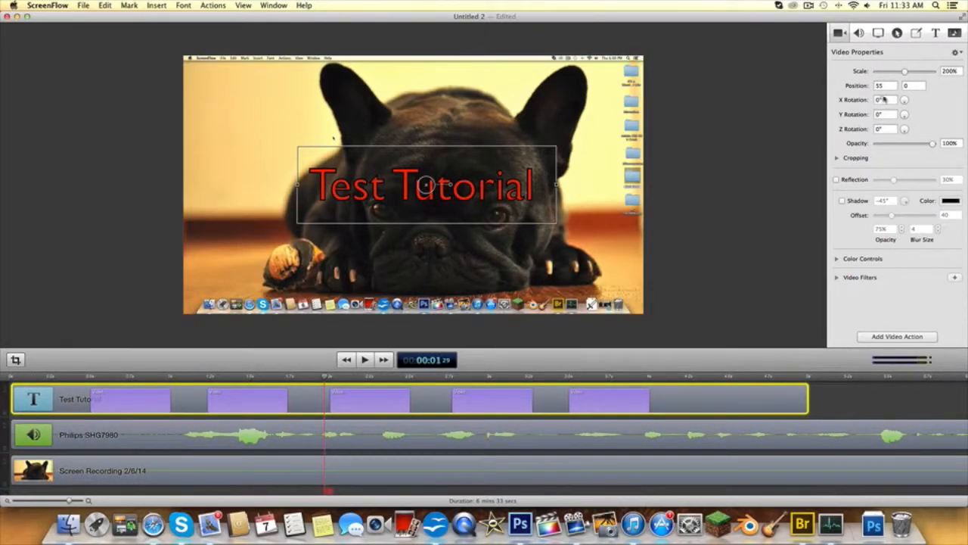
Step: Set the text's X rotation to 1° and delete the Test Tutorial text clip from the timeline
mouse_move(905, 106)
mouse_down()
mouse_move(919, 103)
mouse_move(879, 86)
mouse_move(908, 100)
mouse_move(931, 94)
mouse_move(949, 110)
mouse_move(906, 123)
mouse_up()
right_click(423, 401)
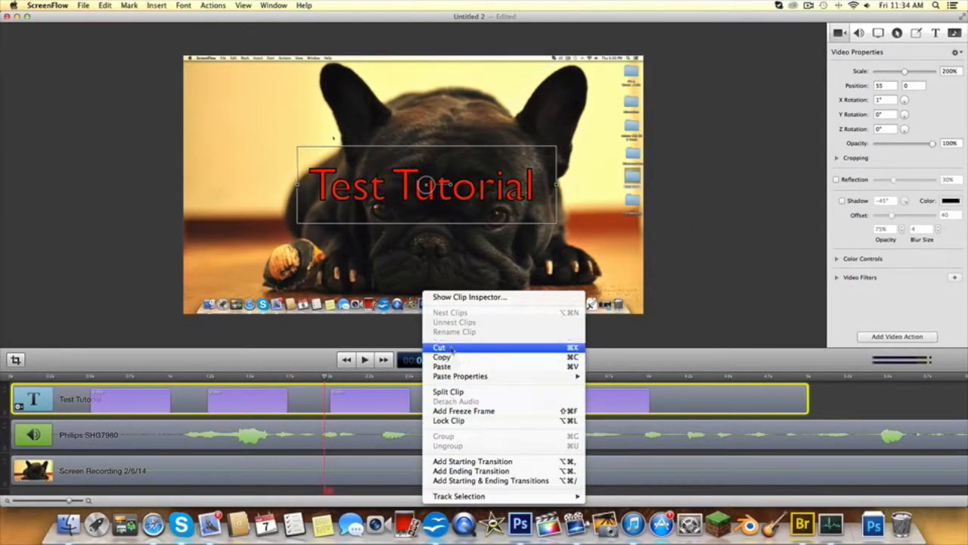
click(308, 396)
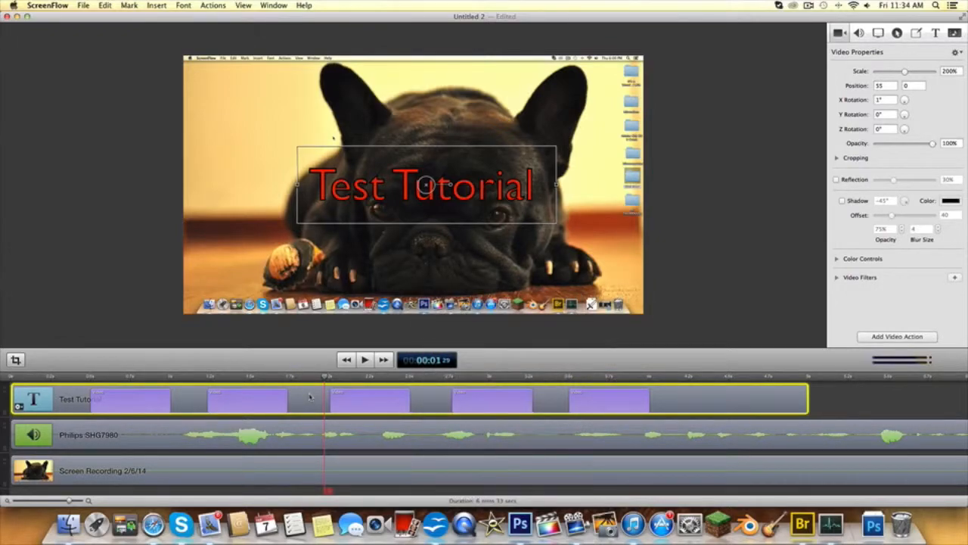
key(Delete)
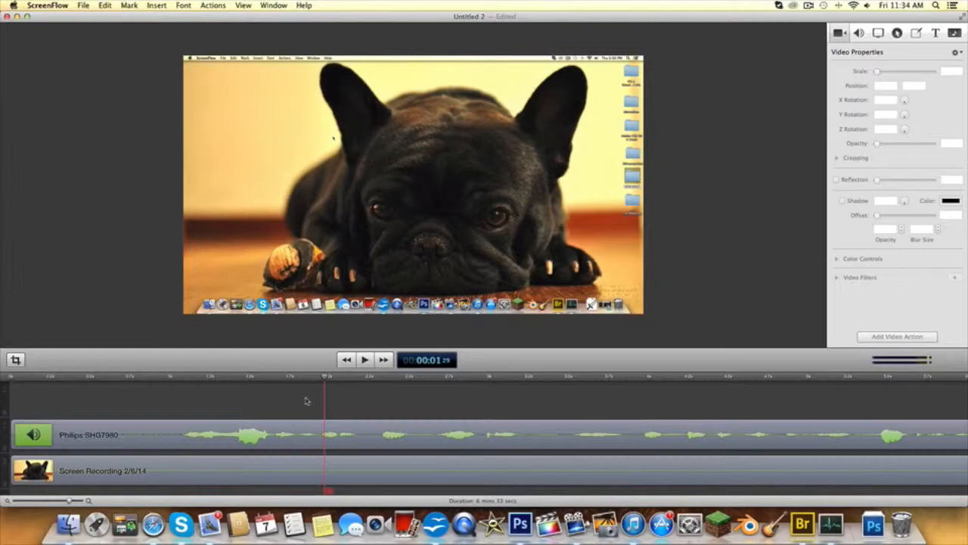
right_click(292, 434)
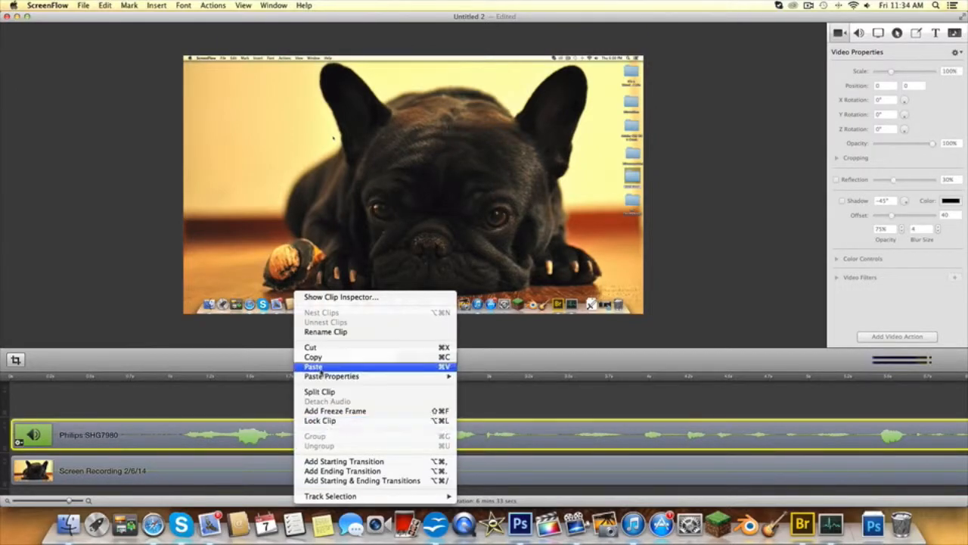
click(313, 357)
click(209, 395)
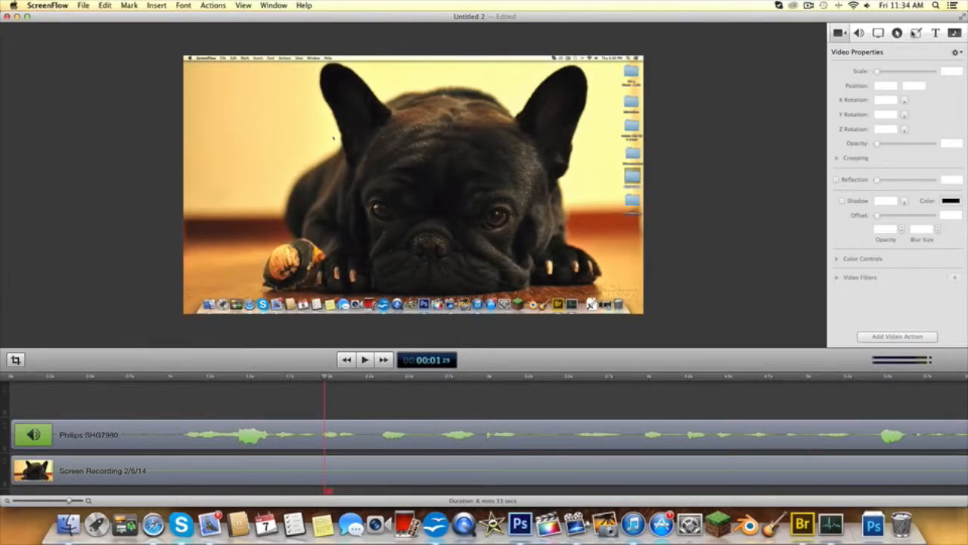
Step: Add an annotations clip at 00:00:01;29, draw a blue arrow from the dog's eye towards its opposite ear, and undo the arrow
click(916, 34)
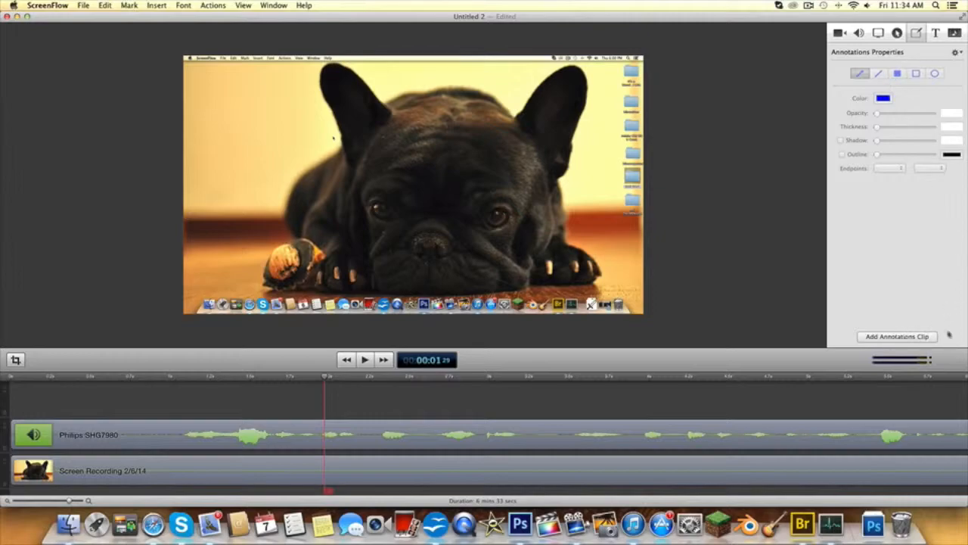
click(900, 336)
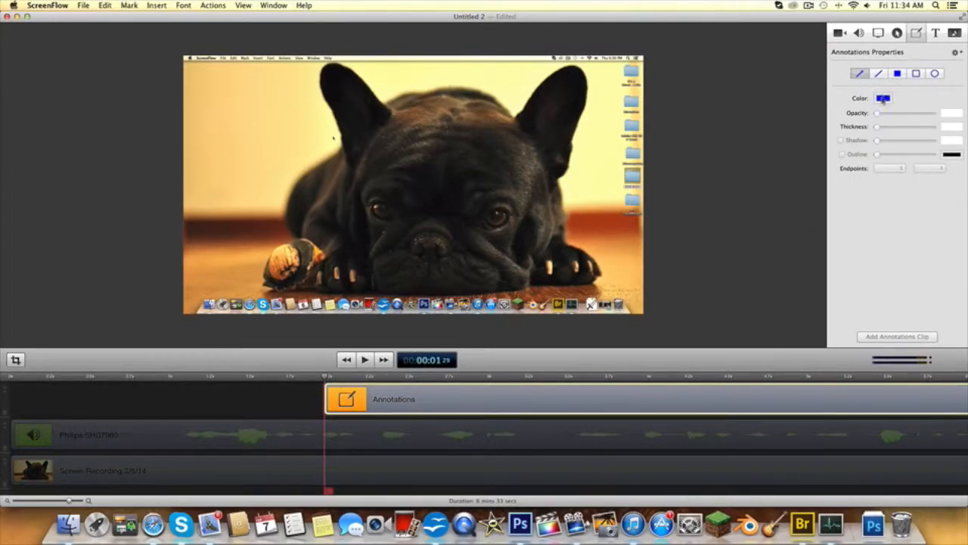
mouse_move(373, 206)
mouse_down()
mouse_move(335, 223)
mouse_move(329, 155)
mouse_move(448, 140)
mouse_move(428, 201)
mouse_move(481, 205)
mouse_move(477, 218)
mouse_move(493, 137)
mouse_move(520, 108)
mouse_up()
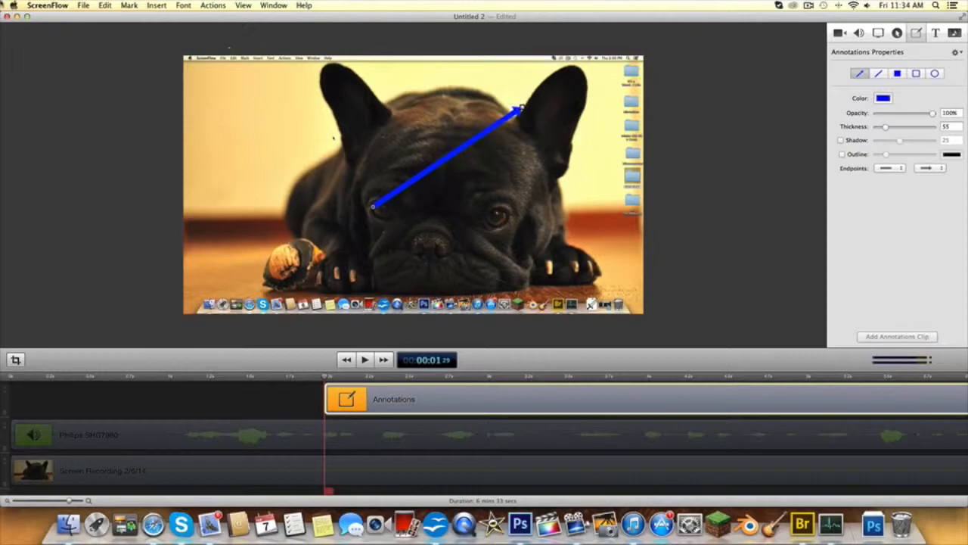
click(105, 5)
click(117, 23)
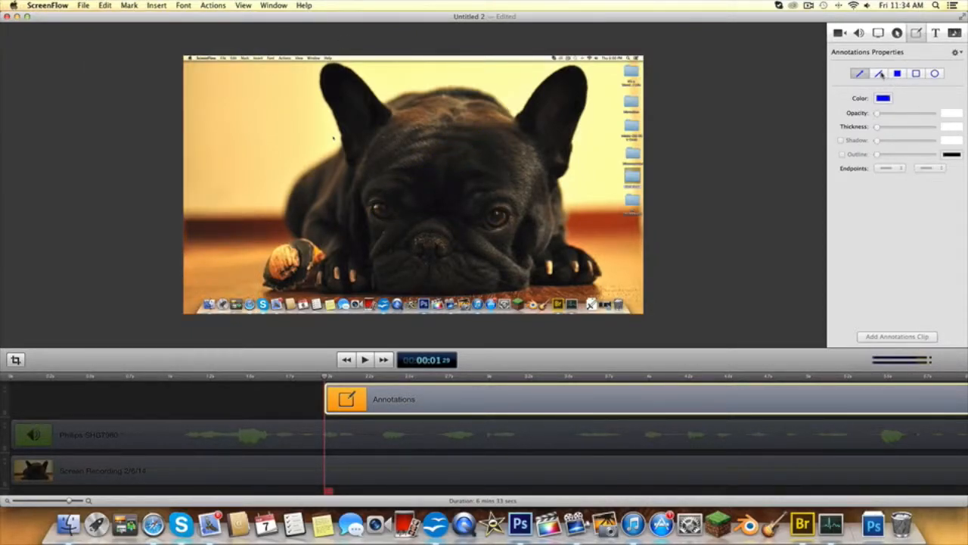
Step: Draw a solid blue rectangle over the desktop folders in the recording and delete it
click(898, 73)
mouse_move(615, 66)
mouse_down()
mouse_move(643, 110)
mouse_move(643, 249)
mouse_move(642, 230)
mouse_up()
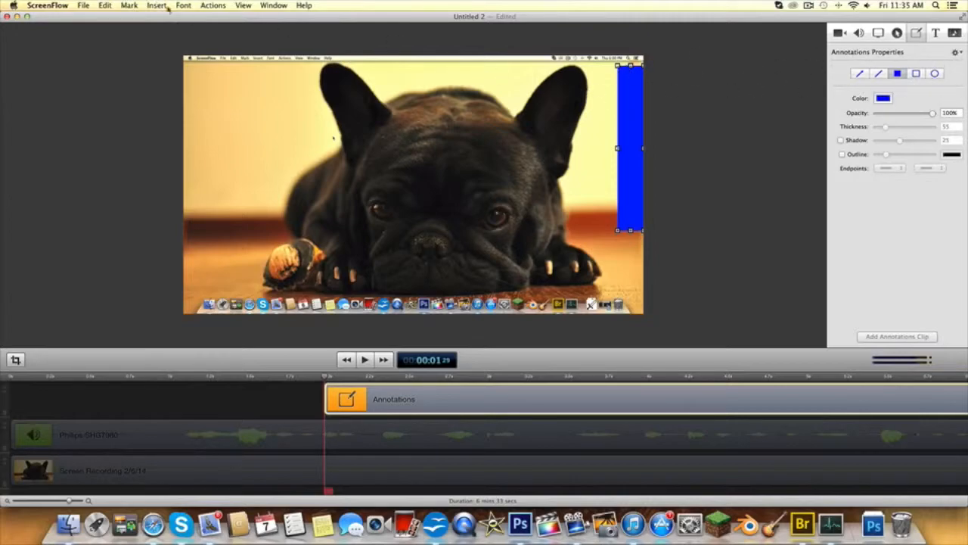
key(Delete)
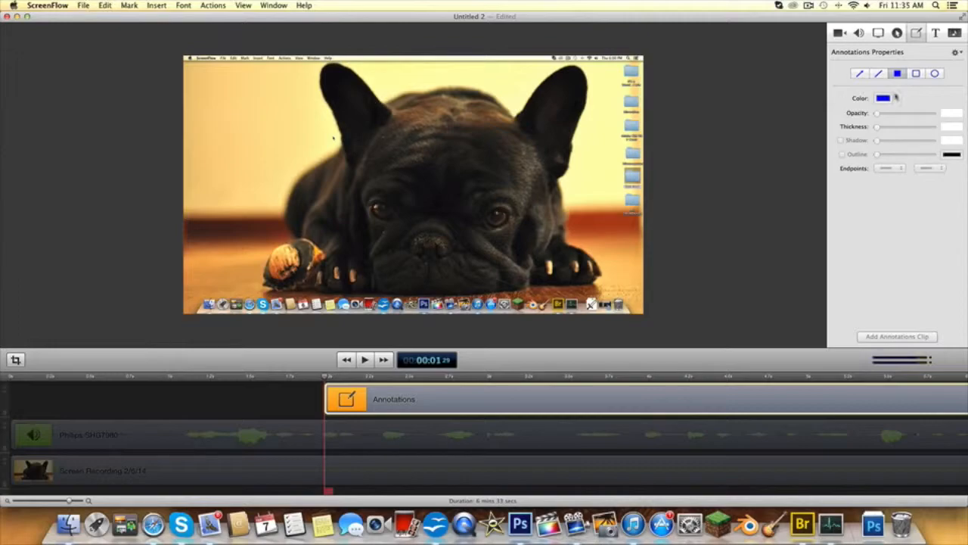
Step: View the callout properties and cut the annotations clip from the timeline
click(898, 33)
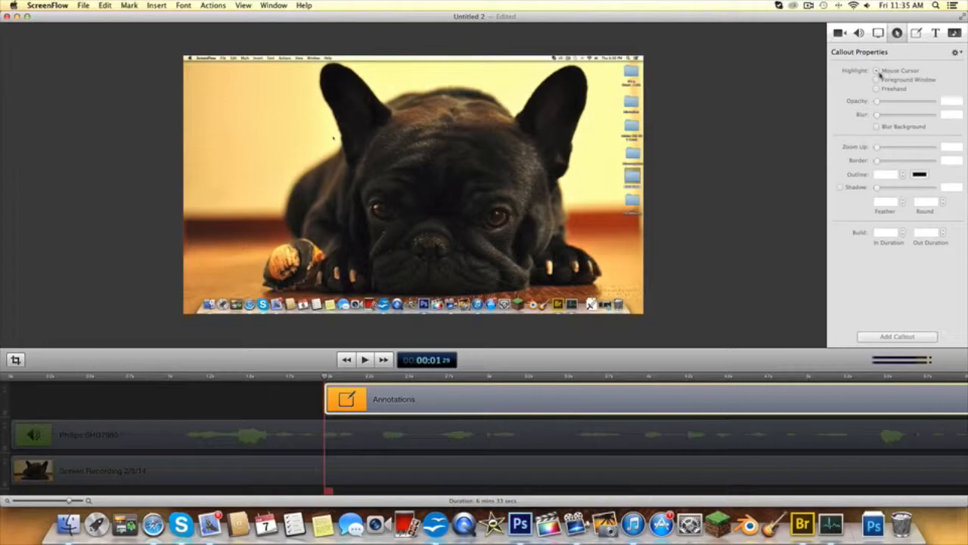
right_click(395, 401)
click(410, 347)
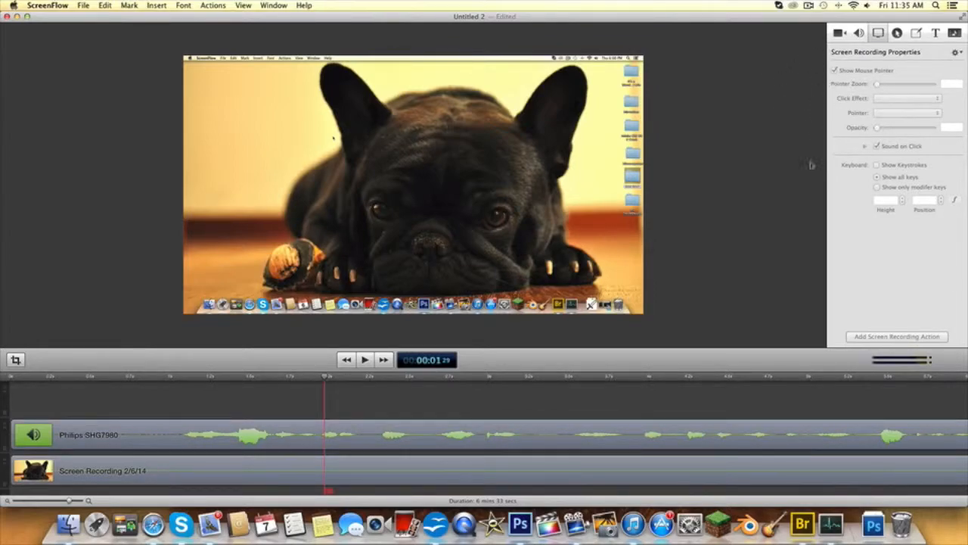
Step: Select the screen recording clip and review the screen recording, video, audio and text properties and the project's media
click(575, 477)
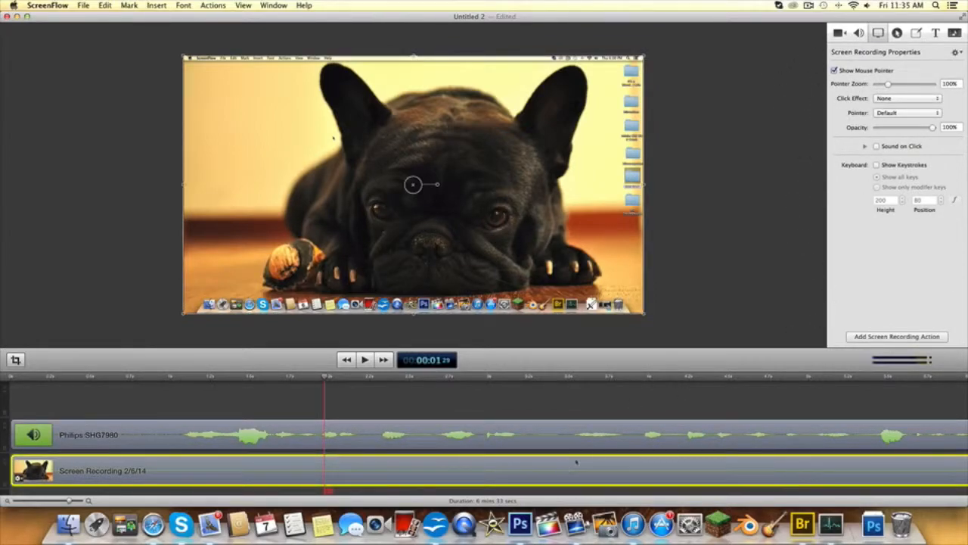
mouse_move(889, 86)
mouse_down()
mouse_move(912, 85)
mouse_move(888, 85)
mouse_up()
click(839, 33)
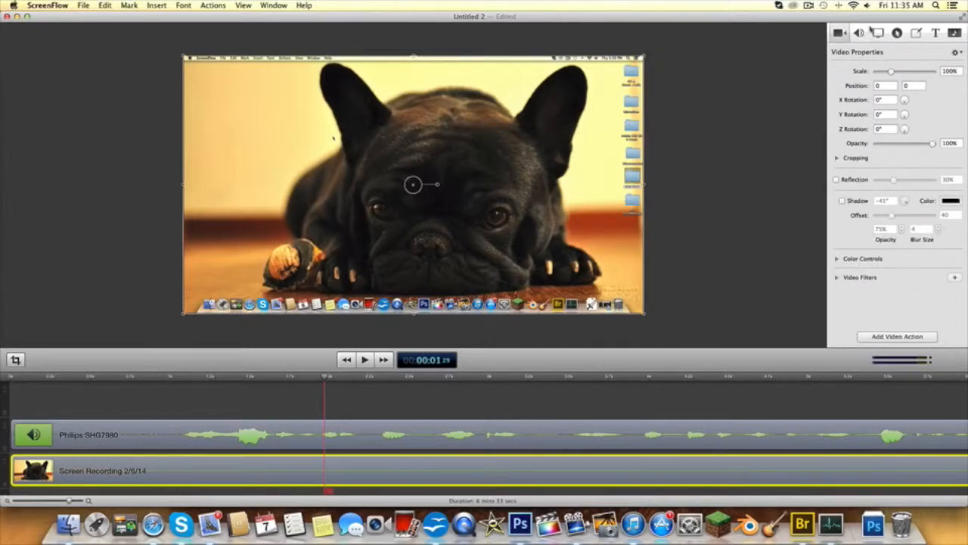
click(860, 34)
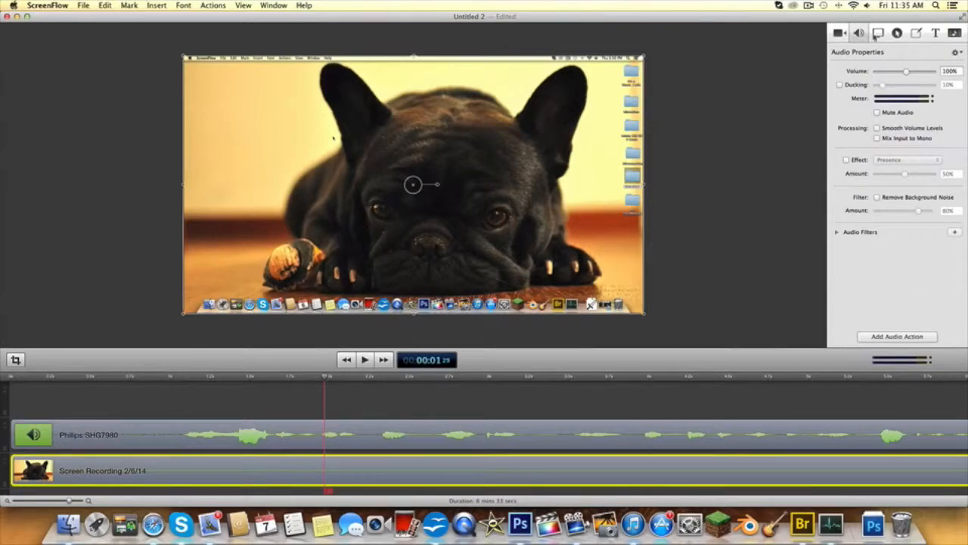
click(955, 34)
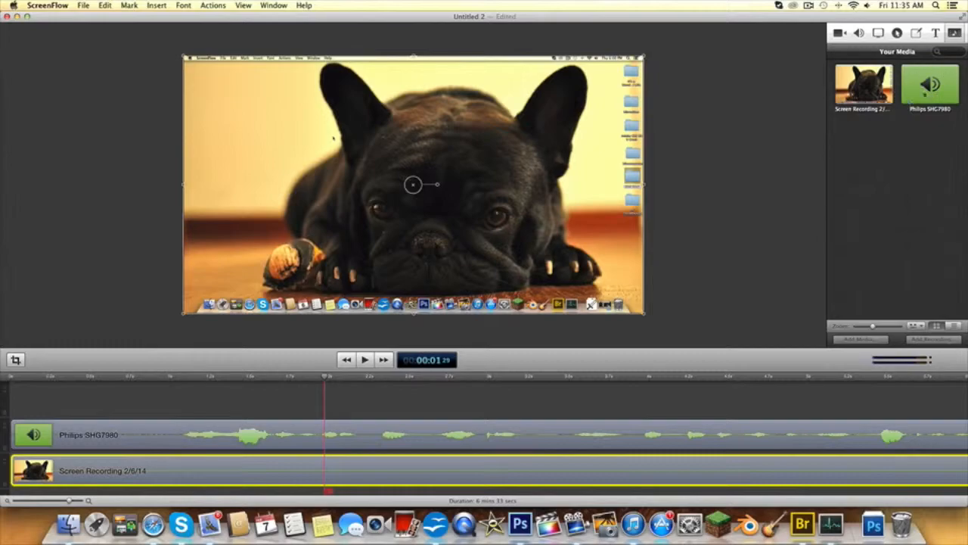
click(933, 34)
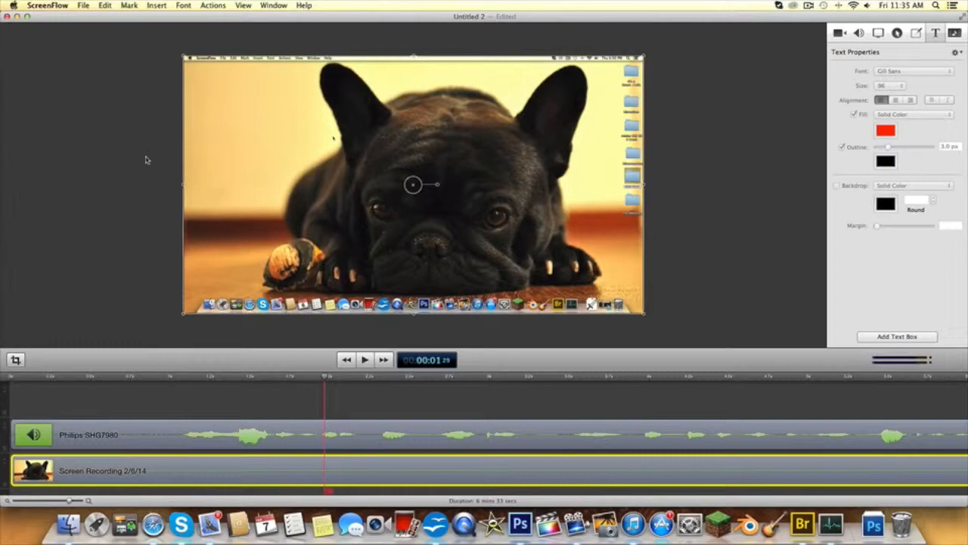
click(104, 5)
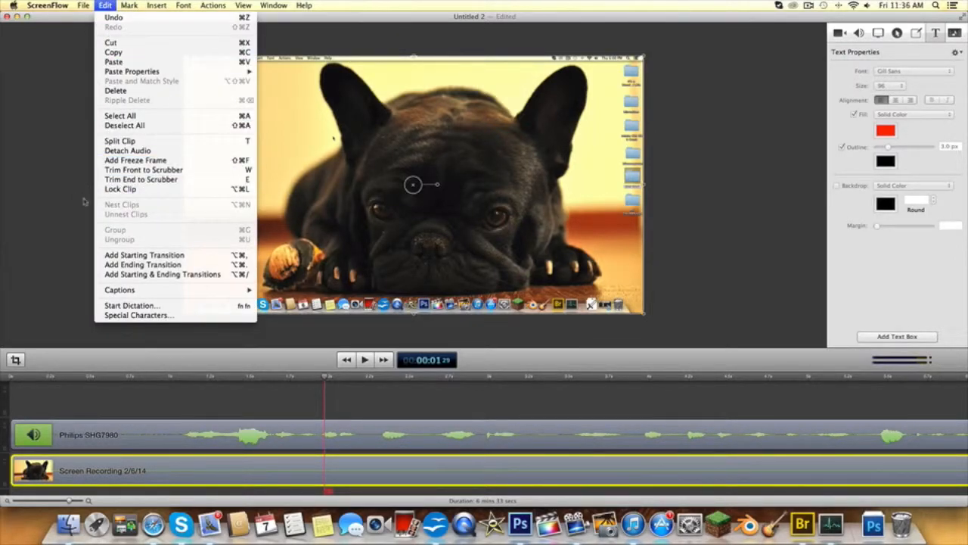
mouse_move(83, 6)
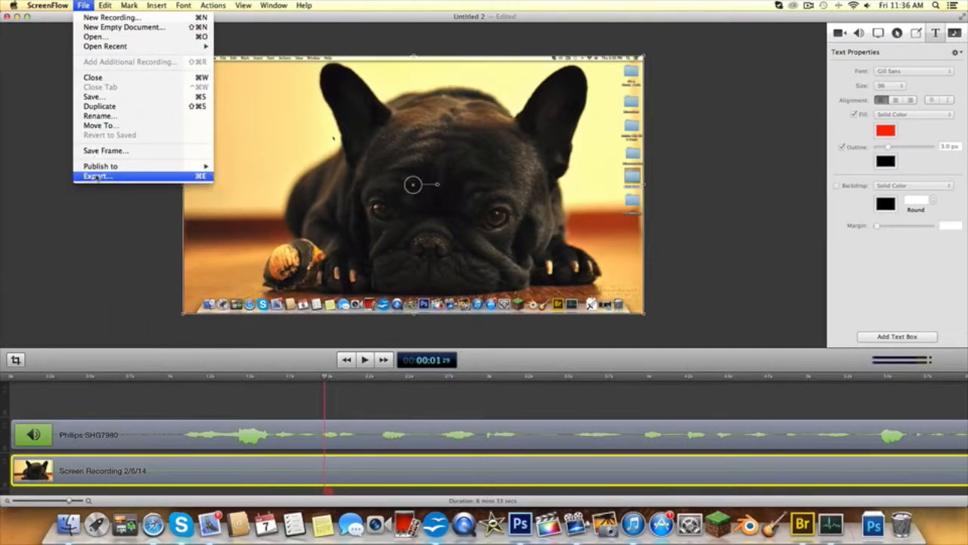
click(52, 221)
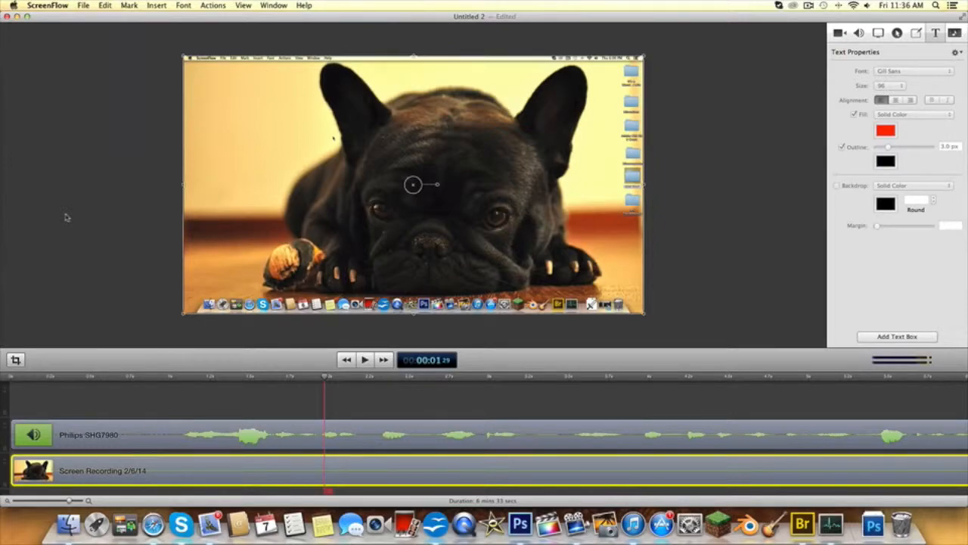
Step: In the export settings, keep the Web - High preset and scale to a custom size of 1080 × 720 with letterboxed content
key(super+e)
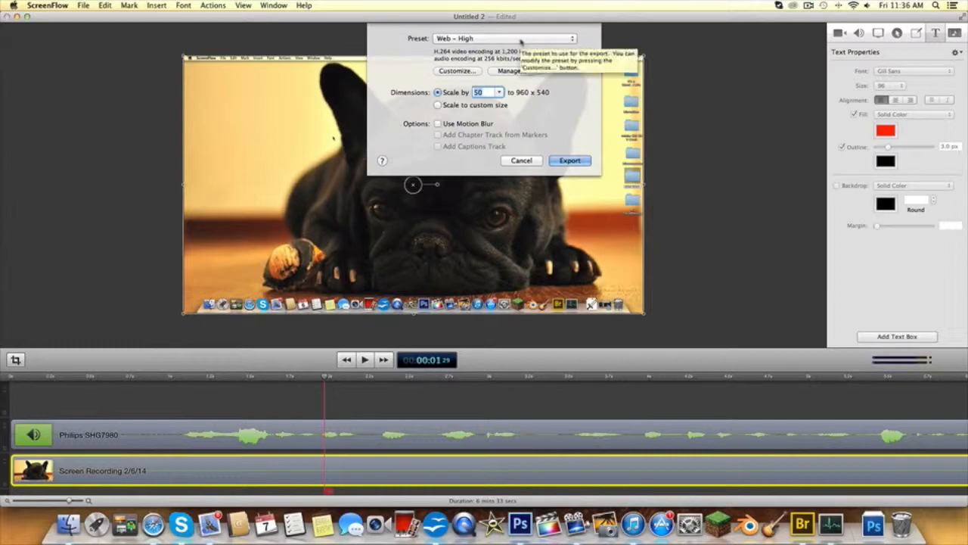
click(515, 43)
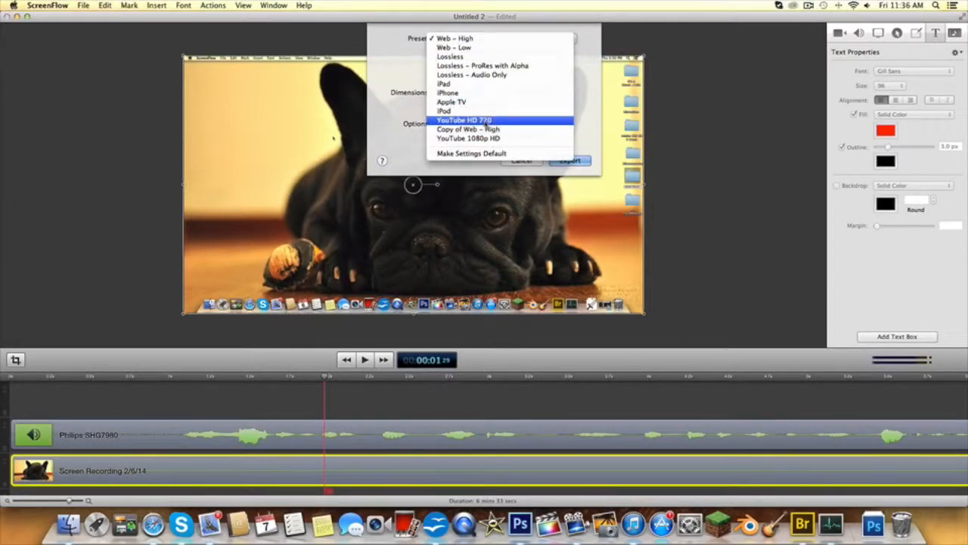
click(388, 116)
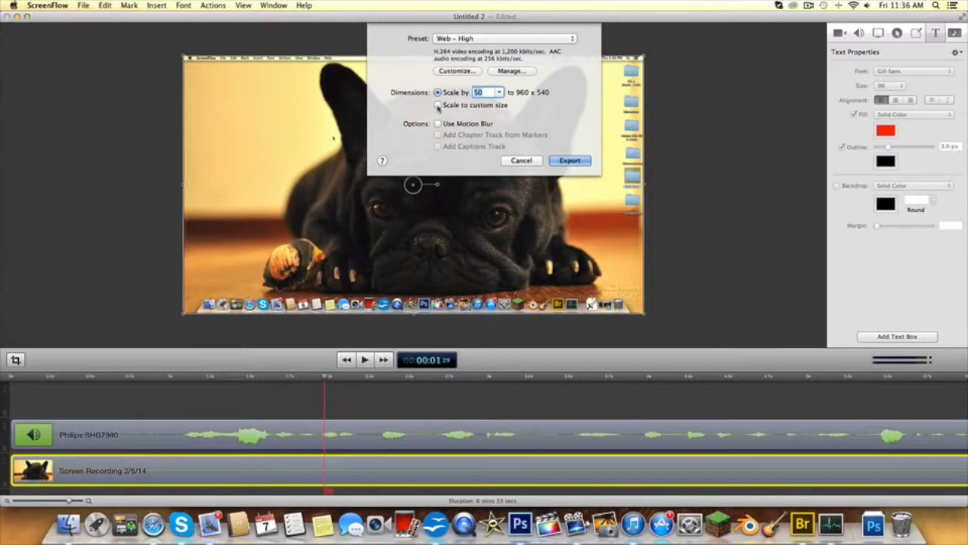
click(437, 105)
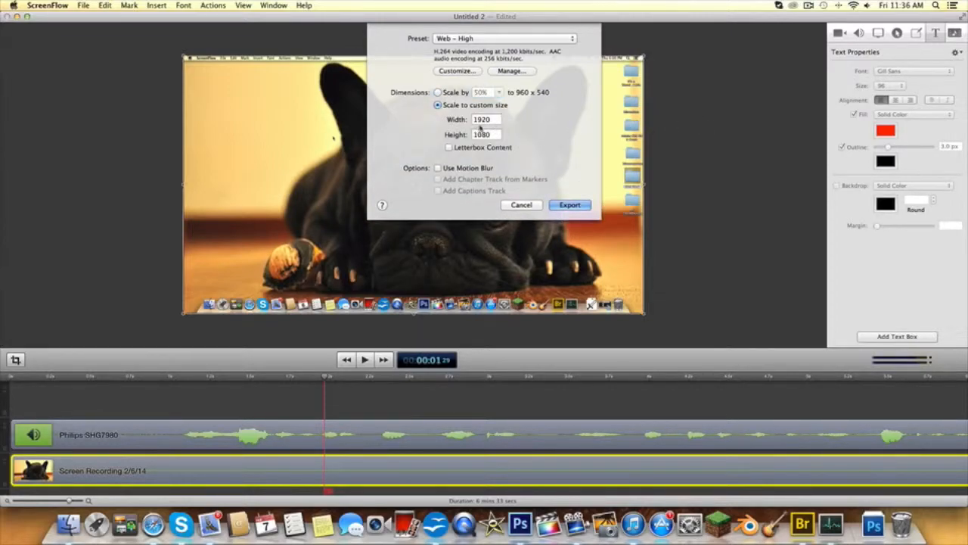
double_click(481, 119)
key(BackSpace)
text(1080)
key(Tab)
key(BackSpace)
text(720)
click(448, 148)
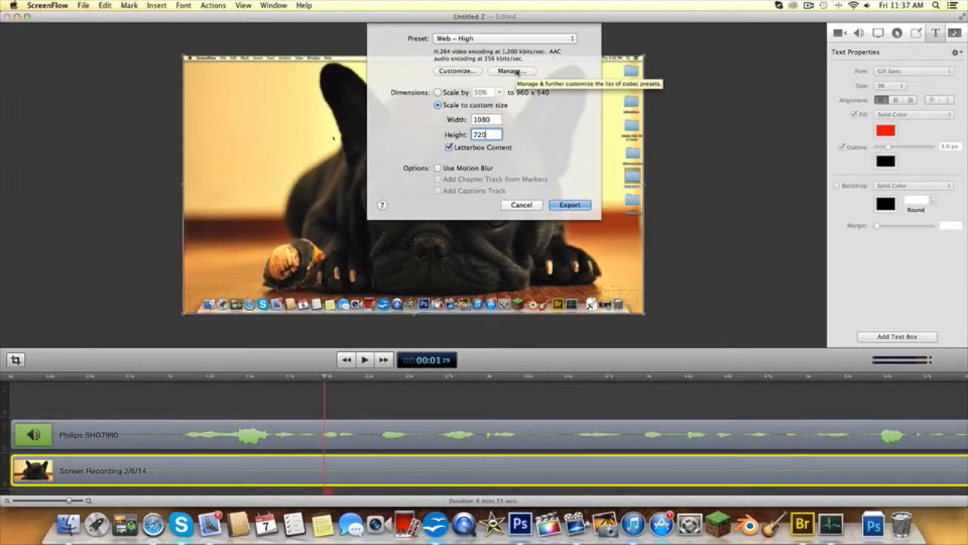
Step: In the export preset manager, copy the Web - High preset and name the copy "test yt"
click(517, 71)
click(467, 64)
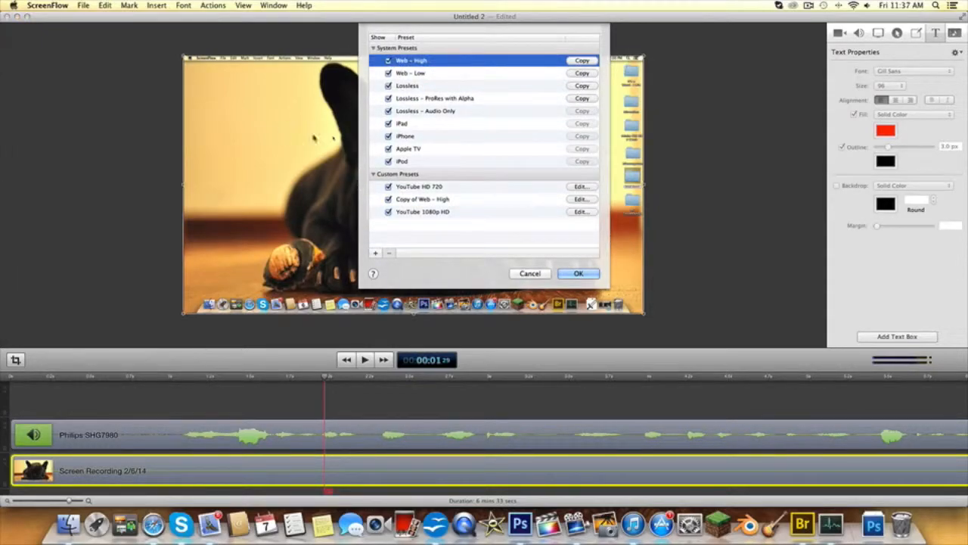
click(584, 64)
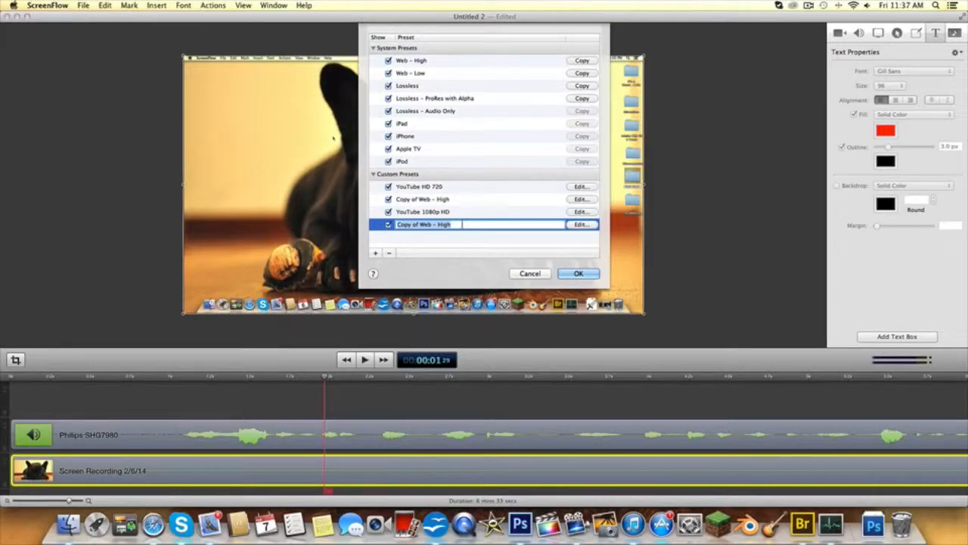
key(BackSpace)
text(tt)
text(st)
text( yt)
Step: Review the encoding settings of the test yt and YouTube HD 720 presets without changing them, and save the preset list
click(581, 225)
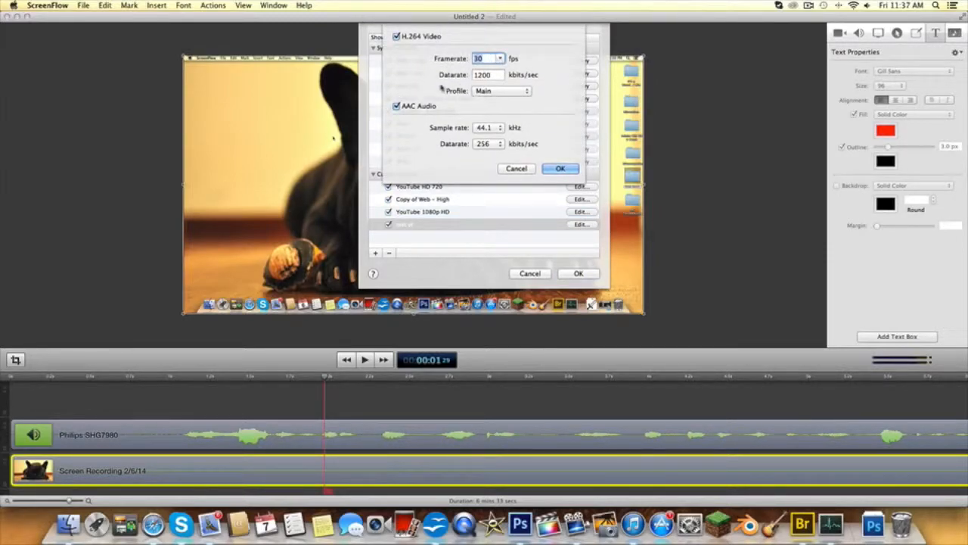
click(491, 58)
click(515, 169)
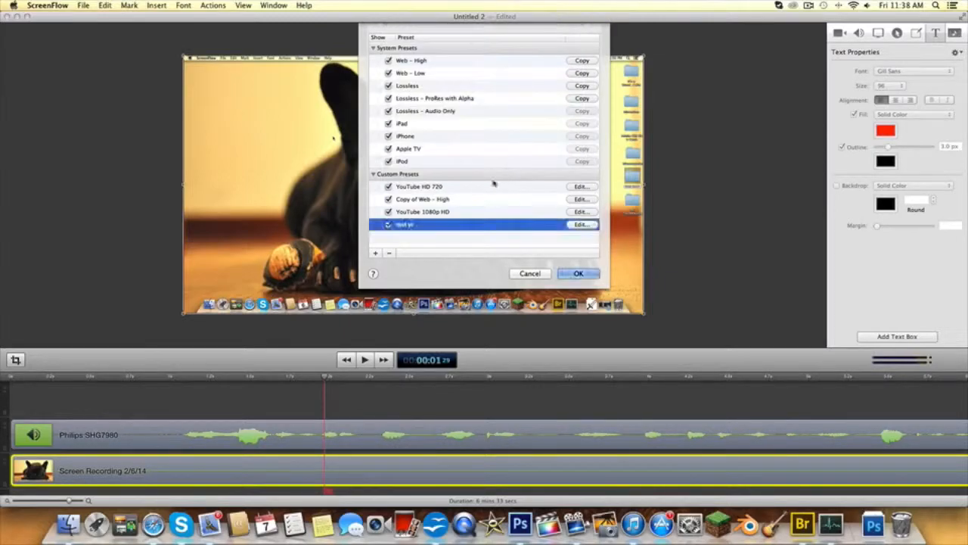
click(469, 199)
click(513, 187)
click(580, 186)
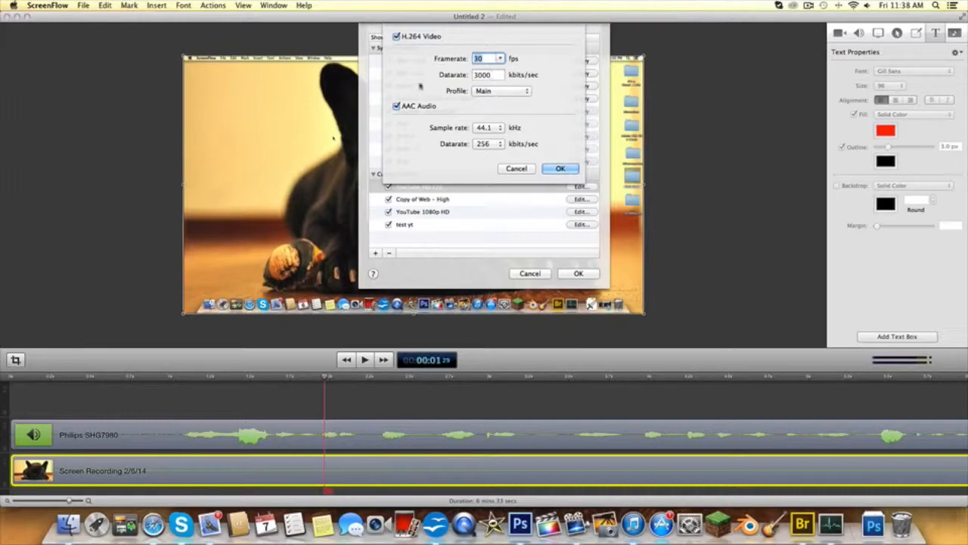
click(515, 168)
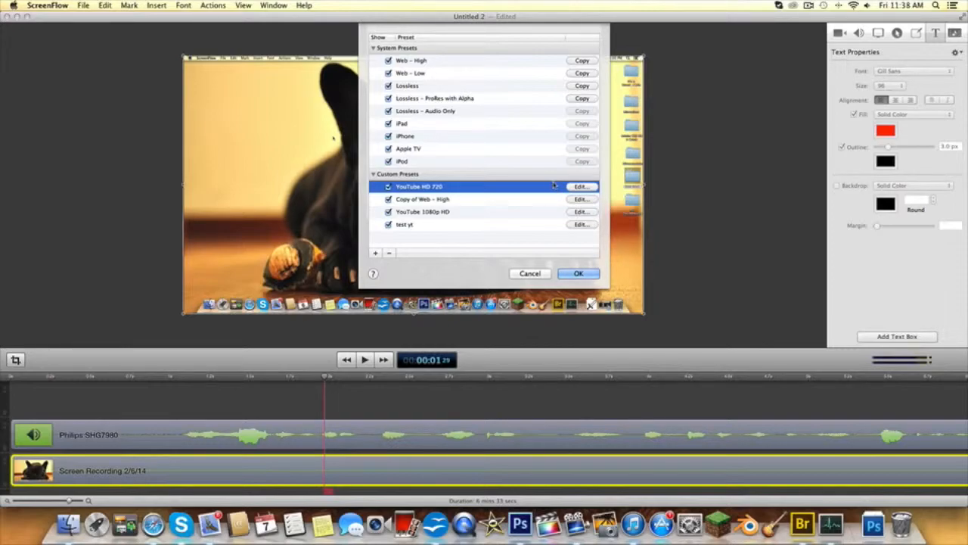
click(527, 226)
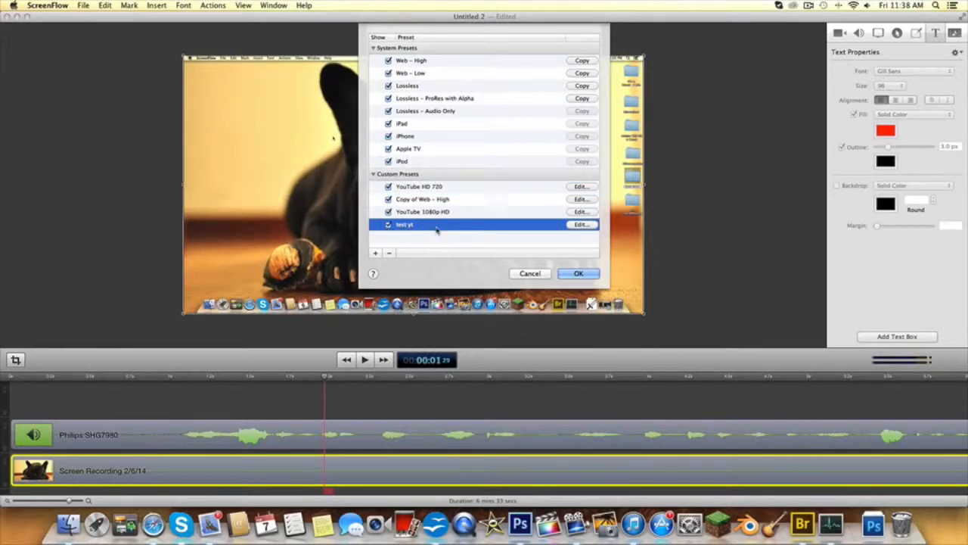
click(577, 273)
click(473, 39)
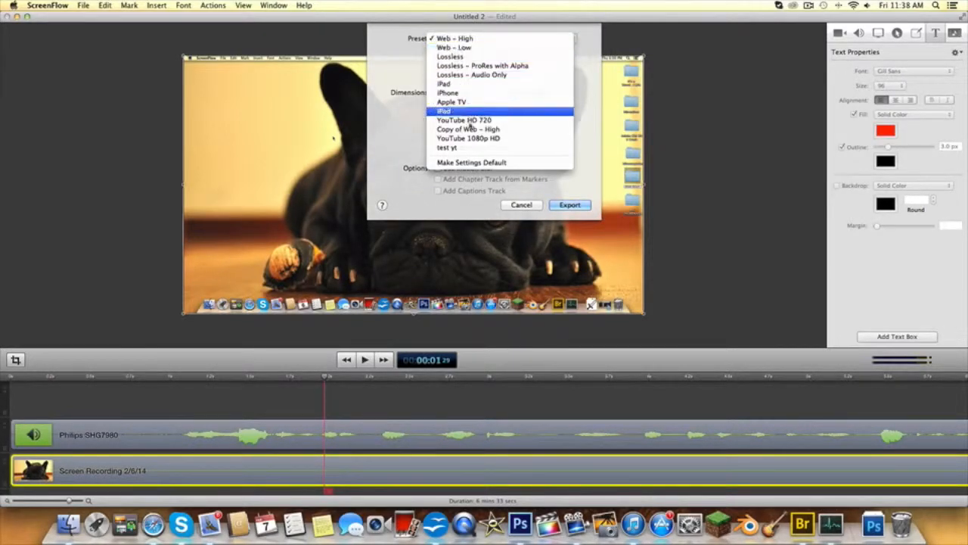
click(464, 148)
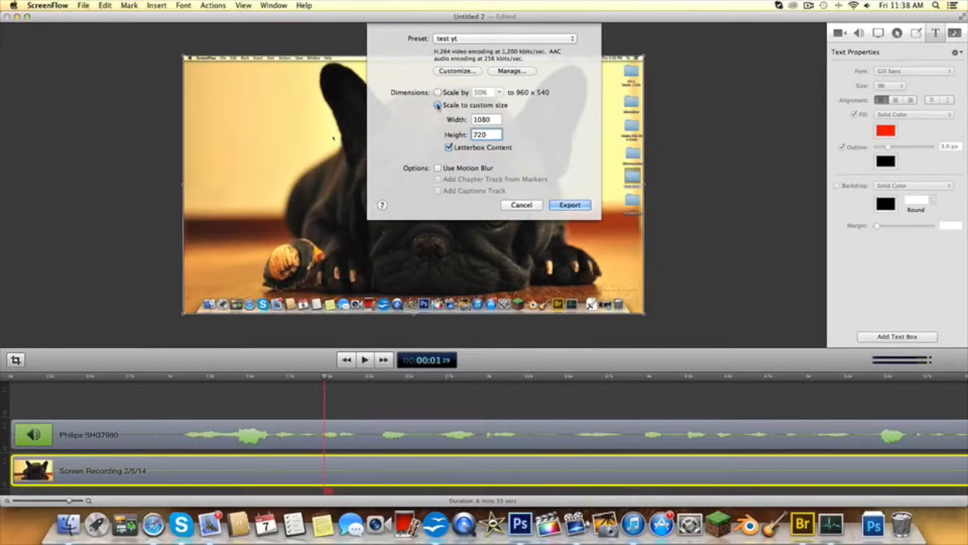
click(438, 92)
click(521, 160)
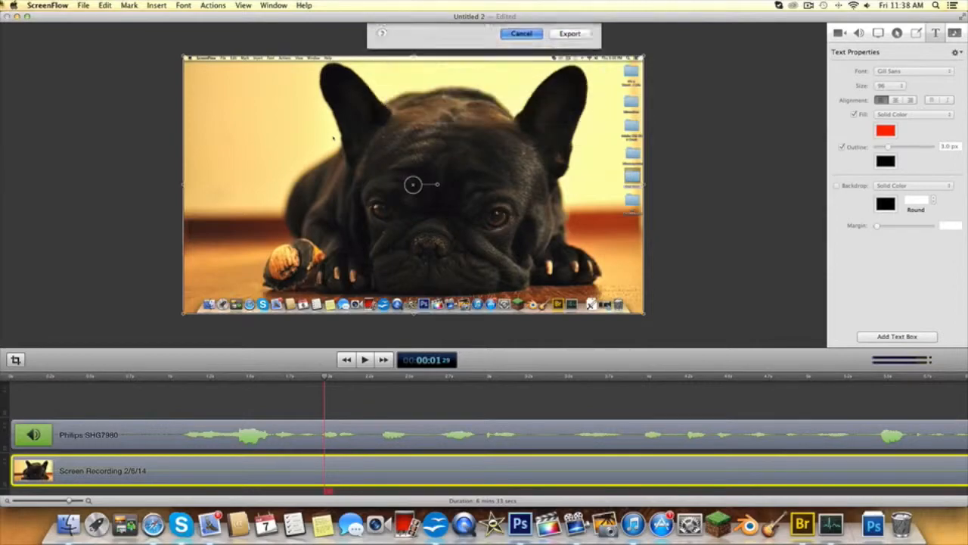
Step: Open the export settings again, try the test yt preset, and switch the preset to YouTube HD 720
click(75, 6)
click(136, 176)
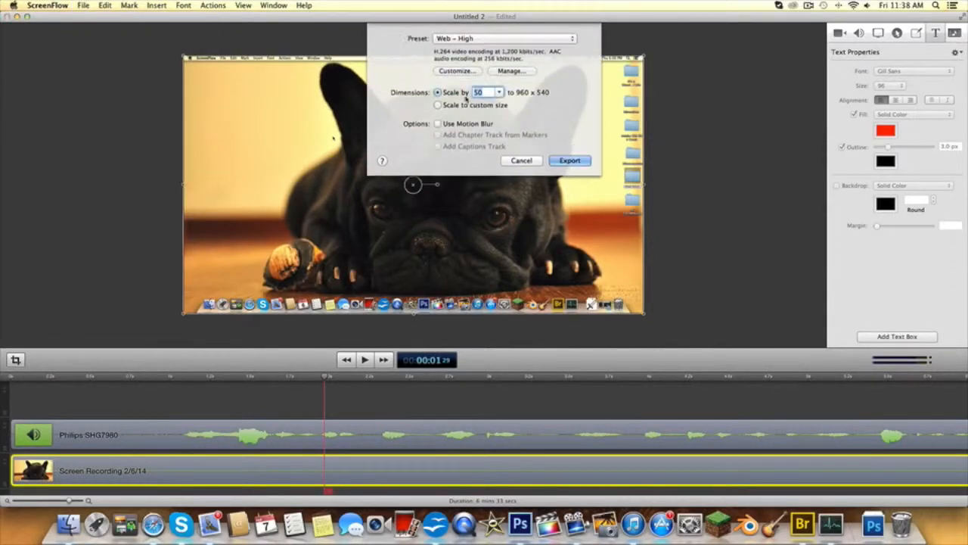
click(491, 38)
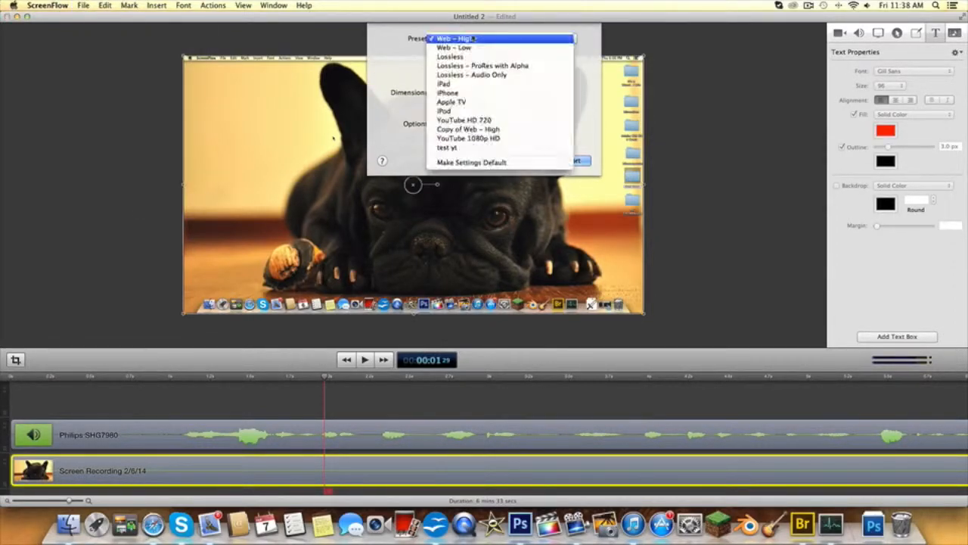
click(454, 147)
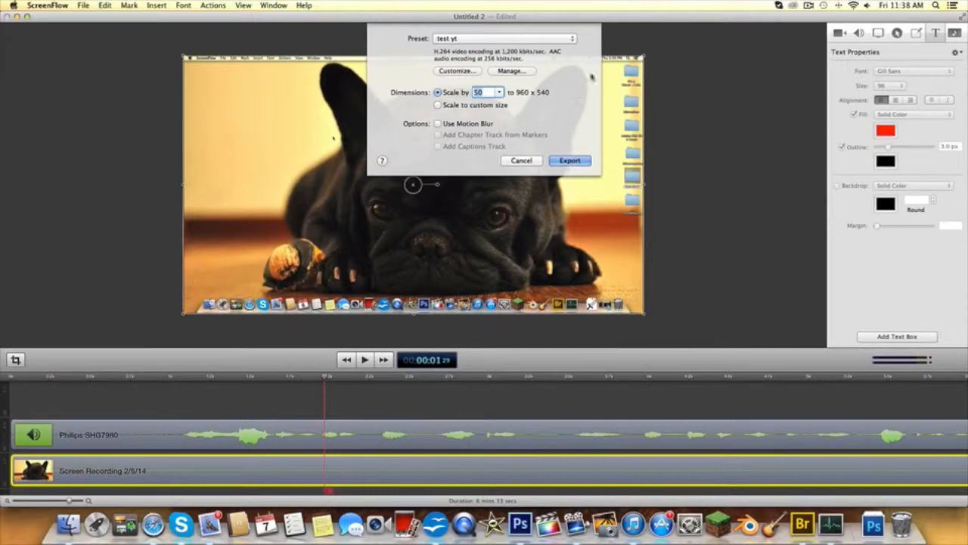
click(560, 39)
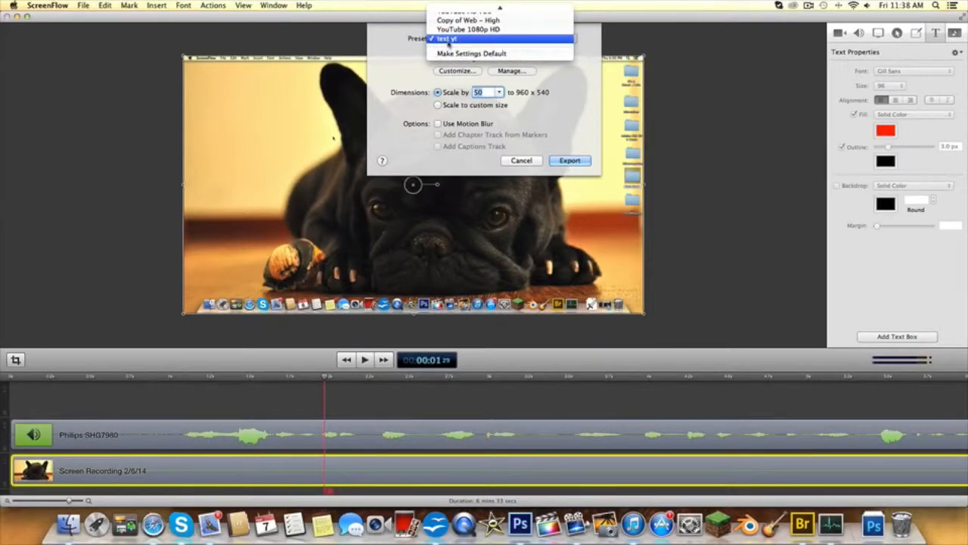
click(413, 51)
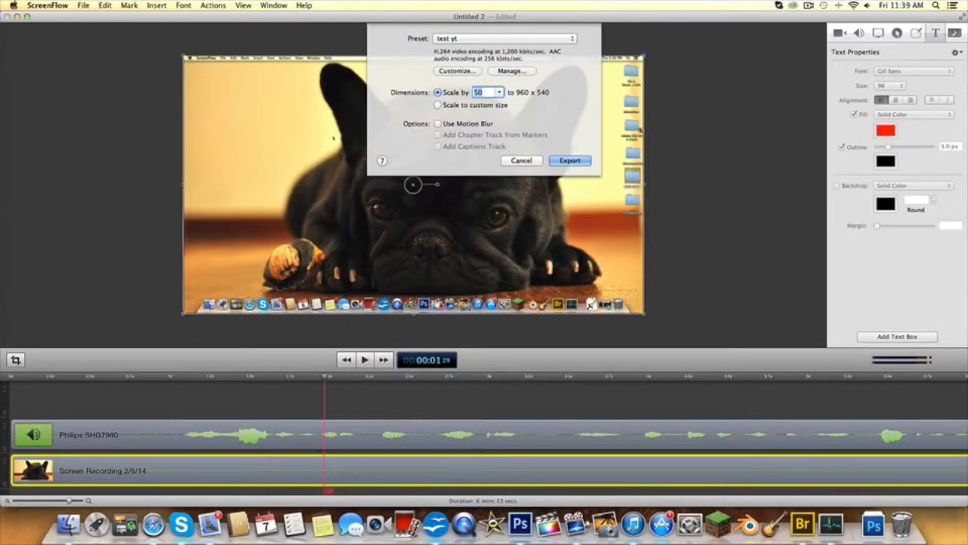
click(469, 39)
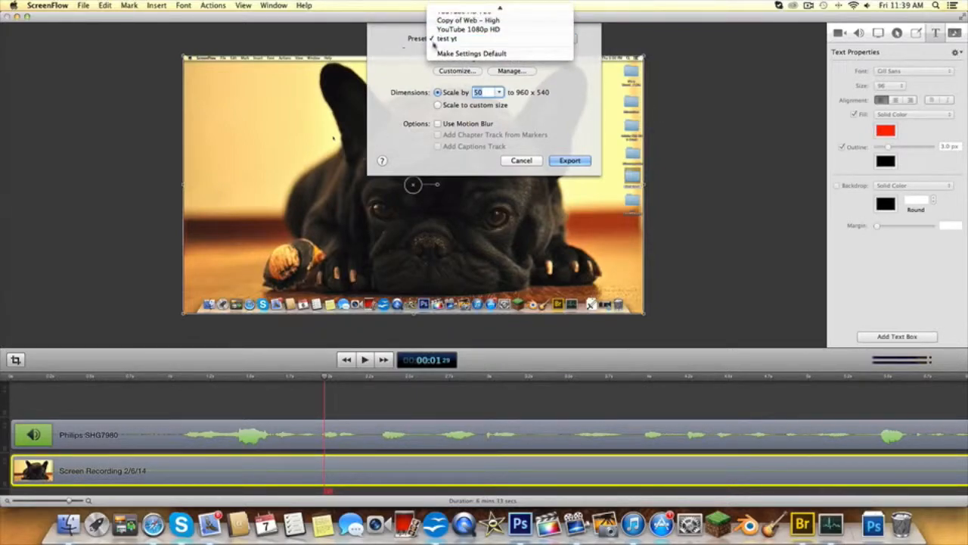
mouse_move(486, 7)
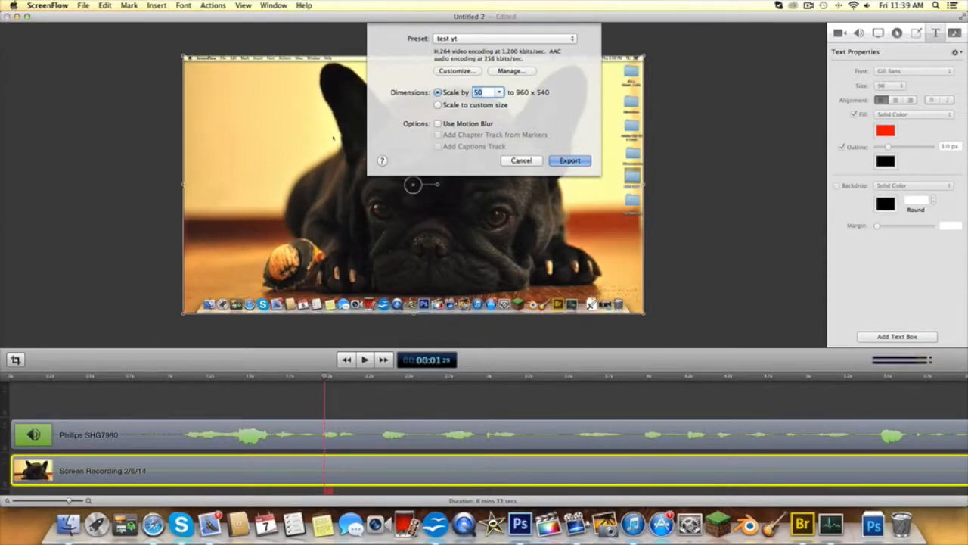
click(513, 38)
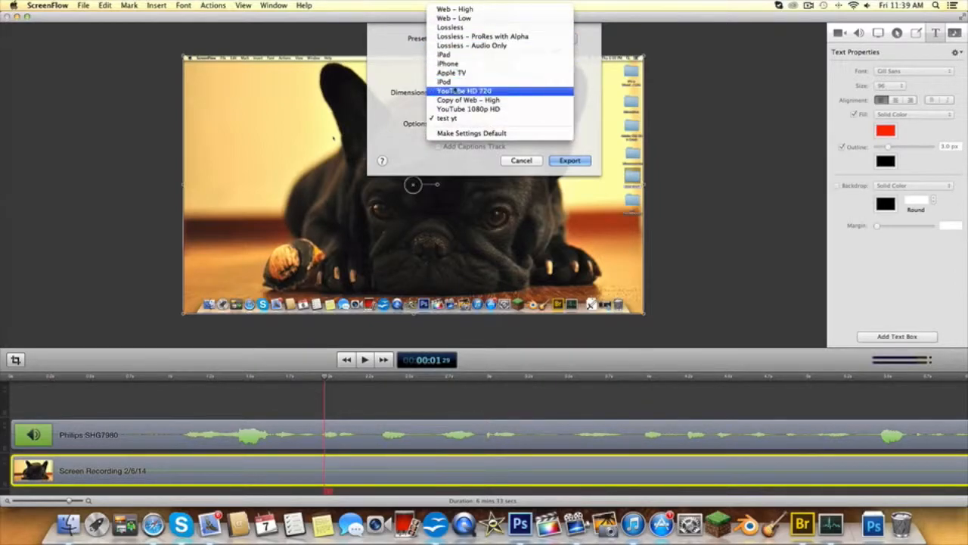
click(460, 91)
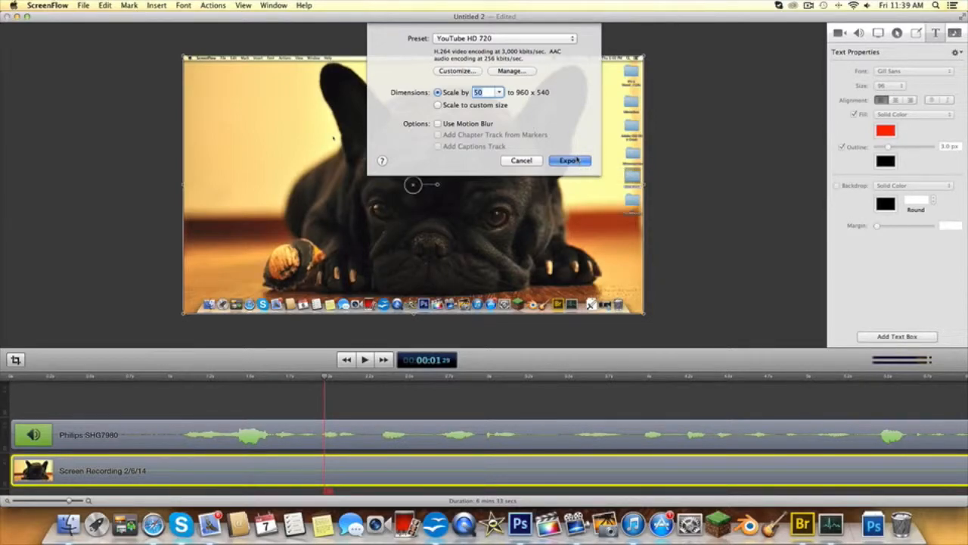
Step: Export the recording under the file name "tutorial sceenflow" and save it in the Etid this!! folder
click(569, 160)
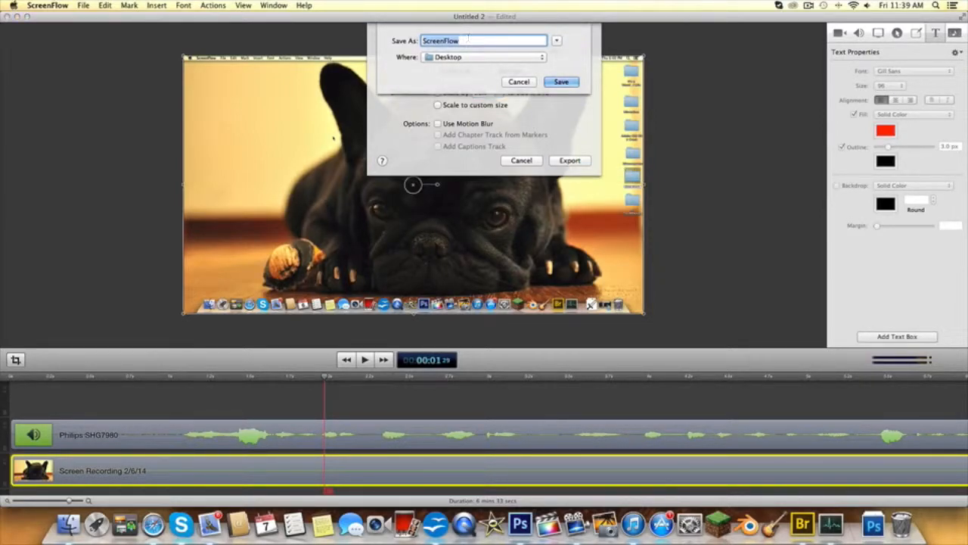
key(BackSpace)
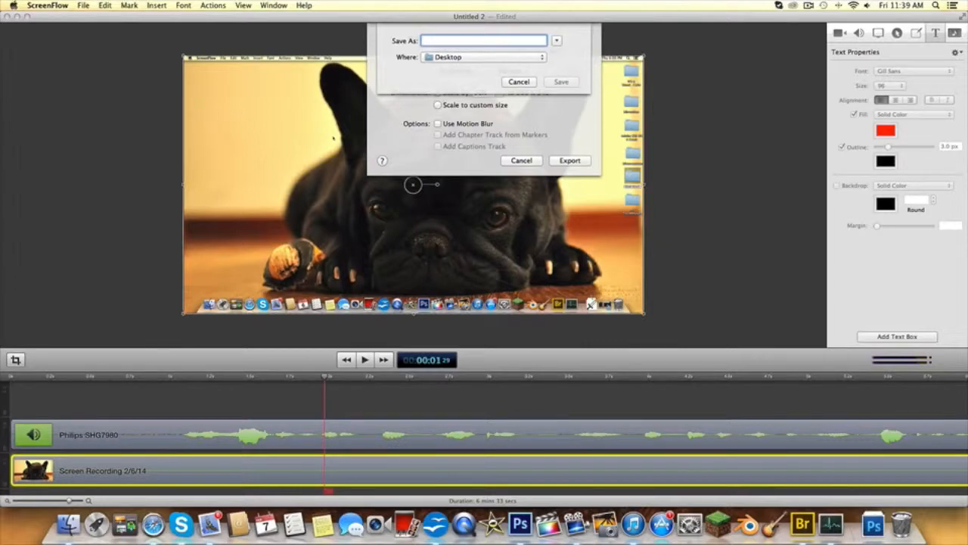
text(orial screenflow)
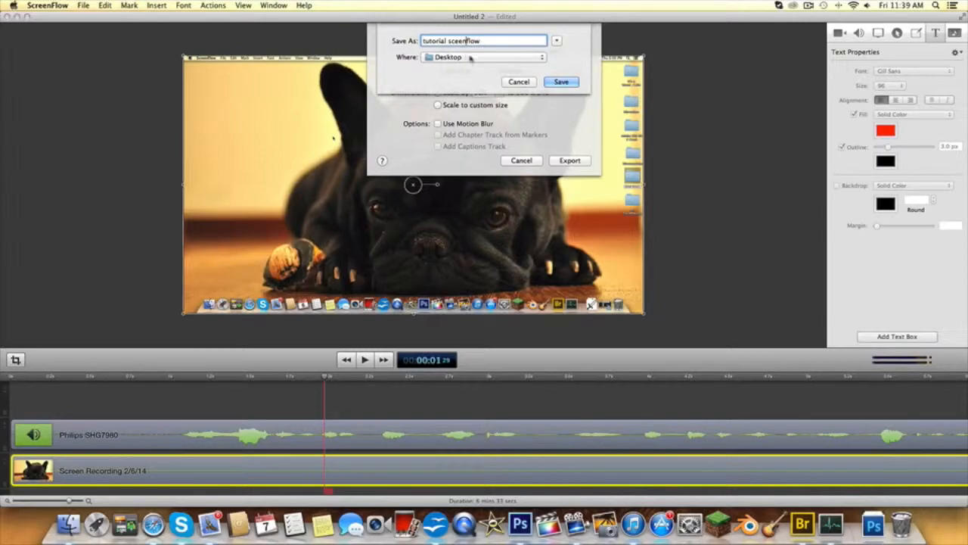
click(470, 58)
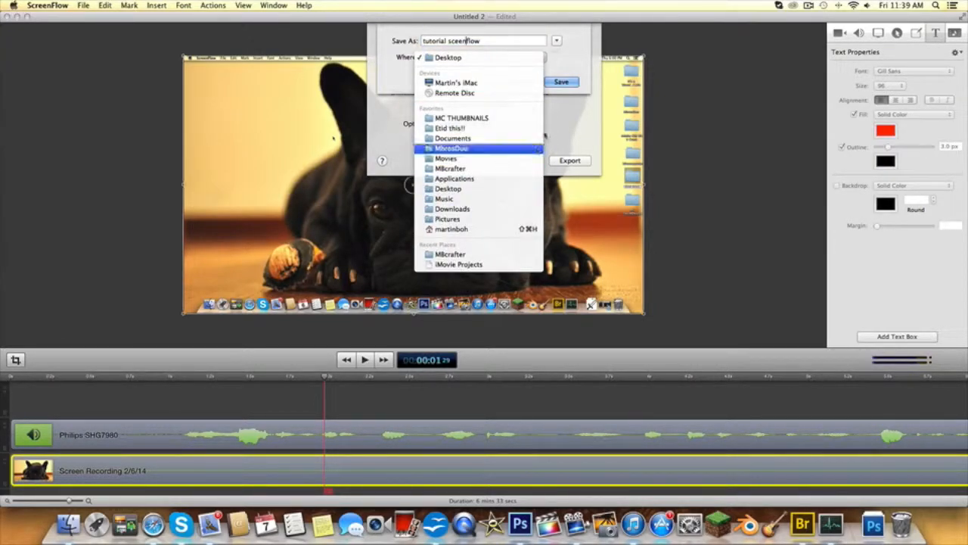
click(382, 131)
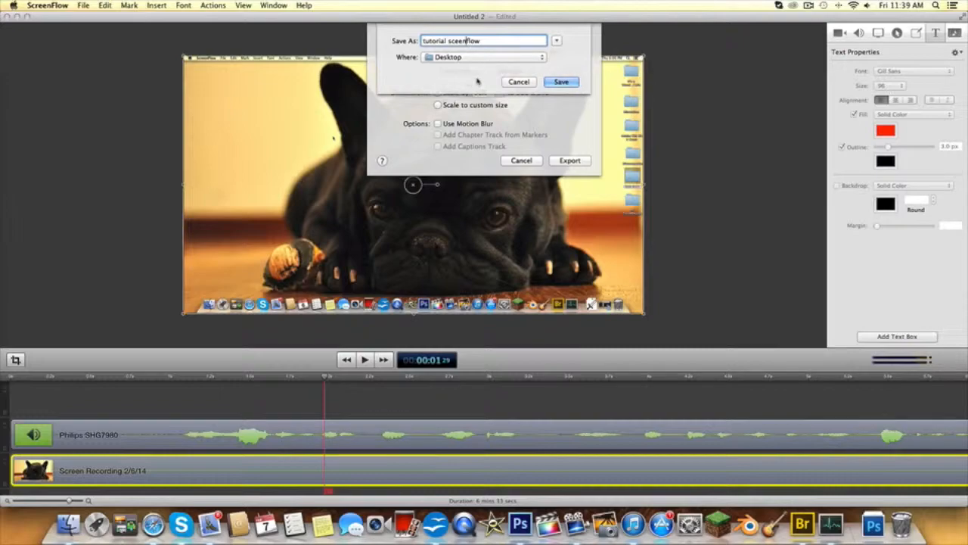
click(511, 59)
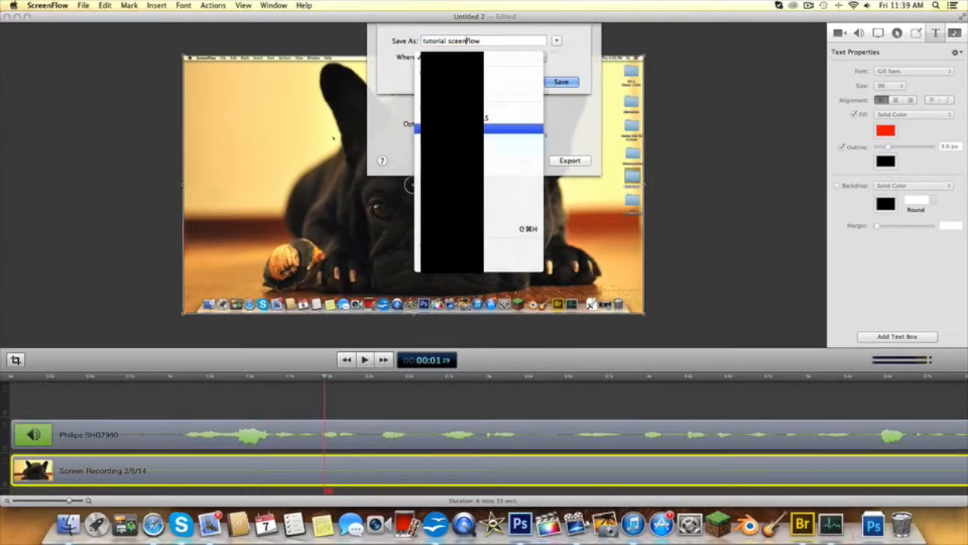
click(530, 128)
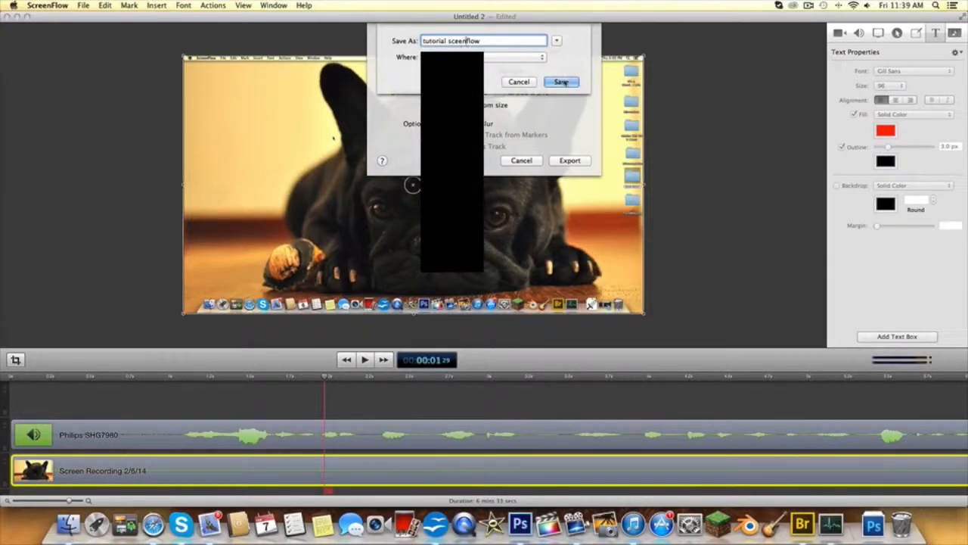
click(561, 82)
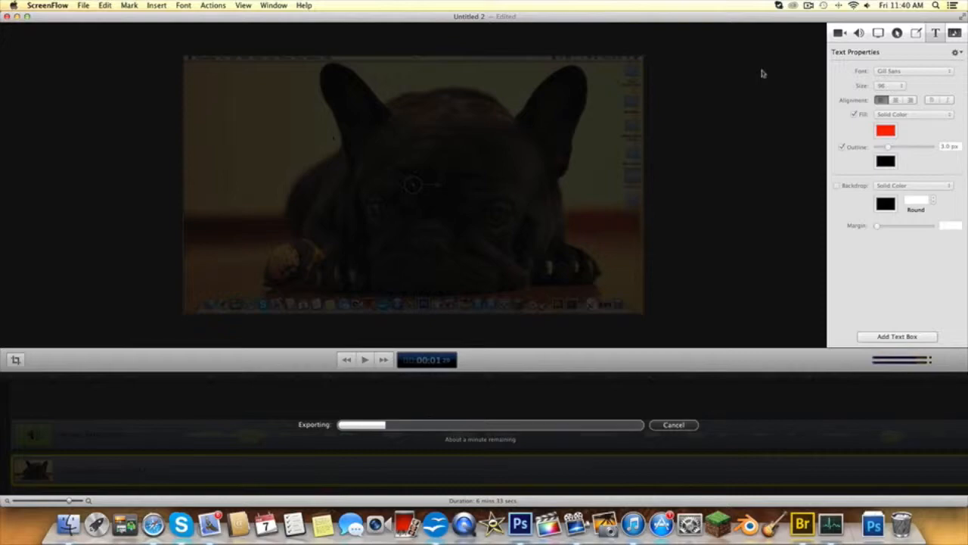
Step: Stop the ongoing ScreenFlow screen recording while the export runs
click(808, 6)
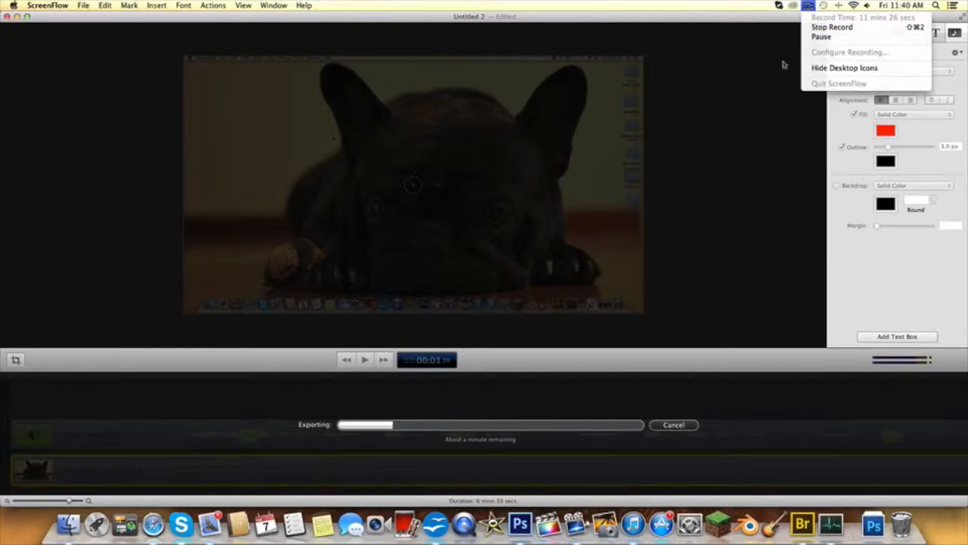
click(859, 28)
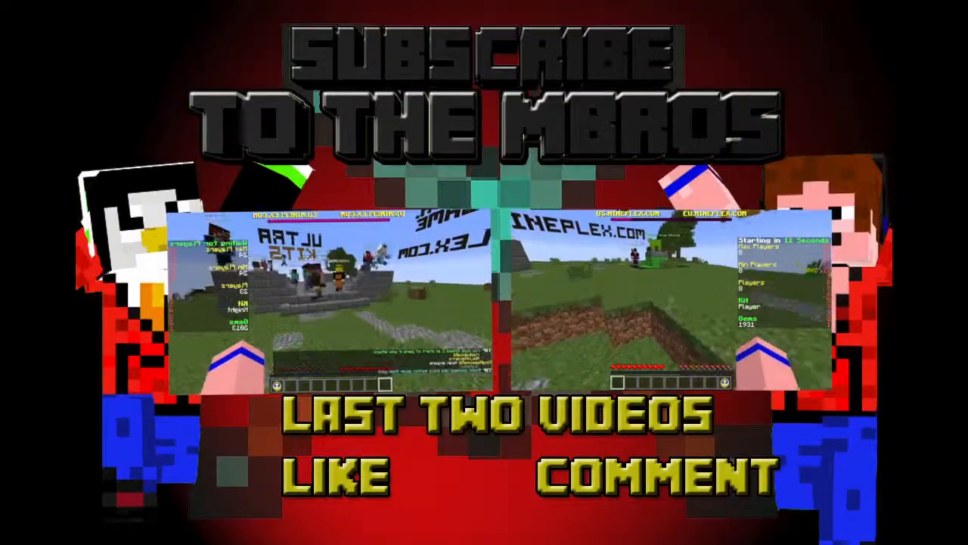